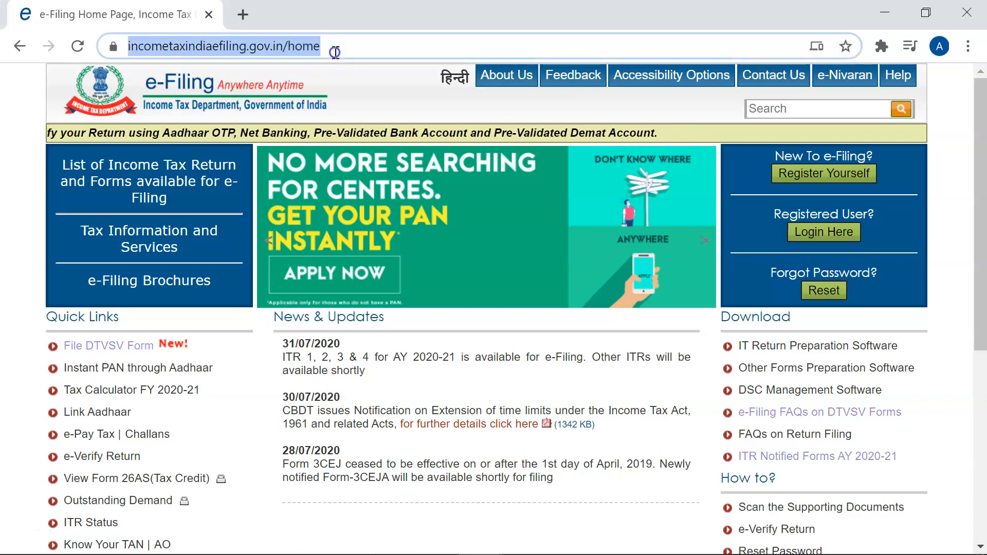
- Open the new-user registration form on the e-Filing portal for the Individual user type
click(348, 48)
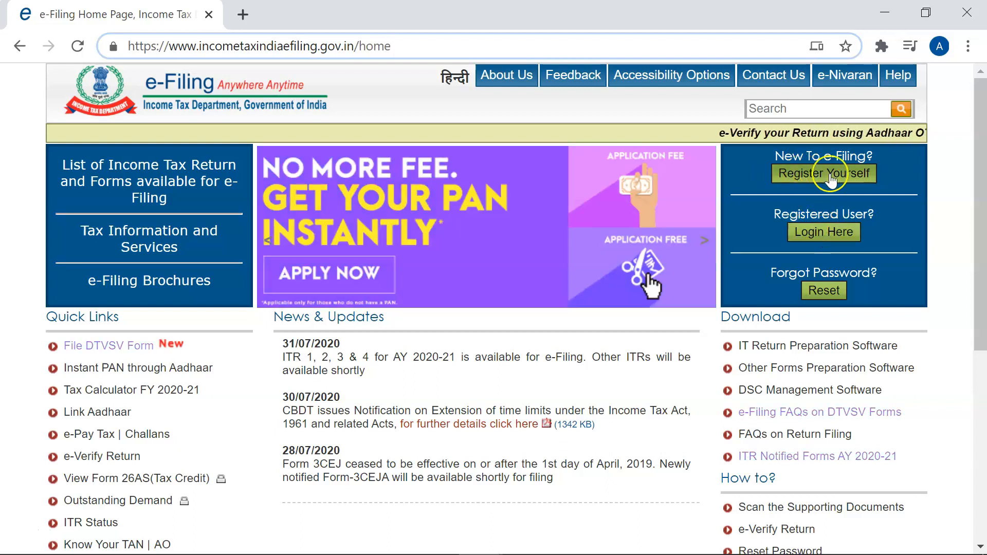
click(779, 170)
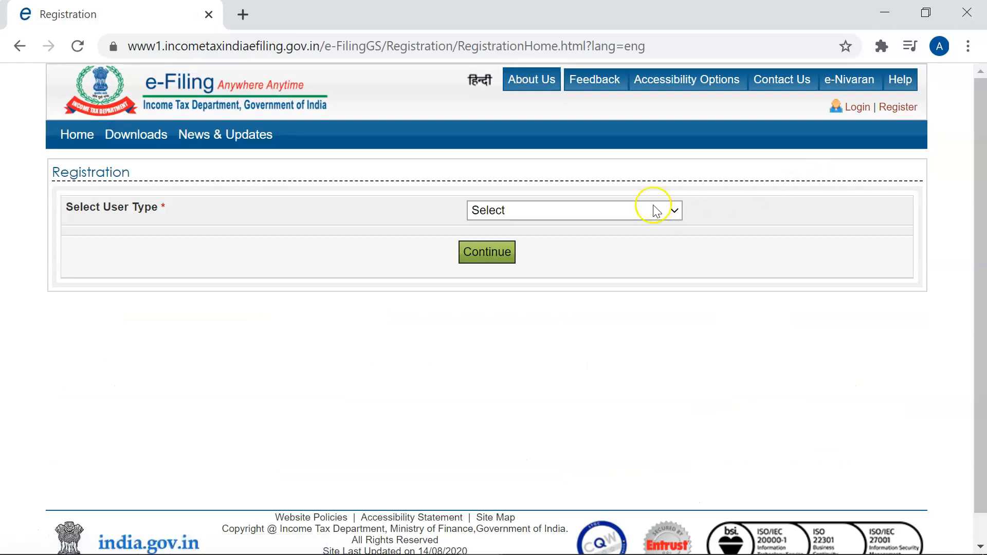
click(573, 209)
click(532, 241)
click(507, 265)
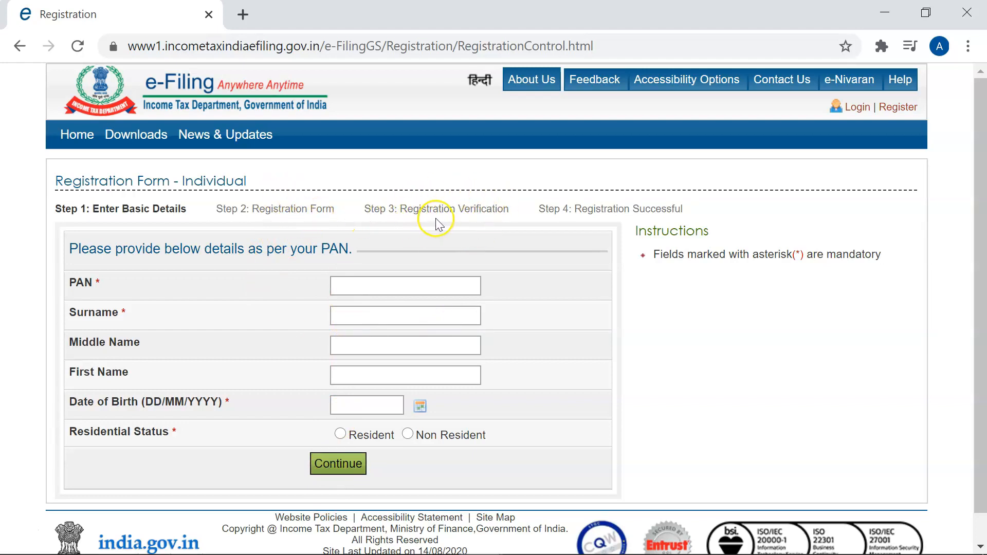
- Return to the portal's home page and log in as a registered user with the prefilled credentials and the displayed captcha
click(77, 146)
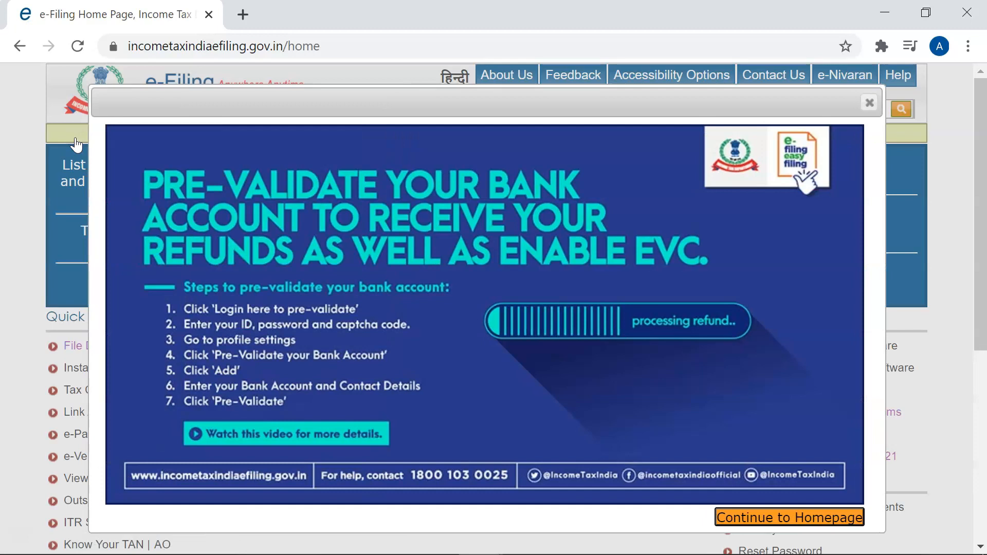
click(869, 103)
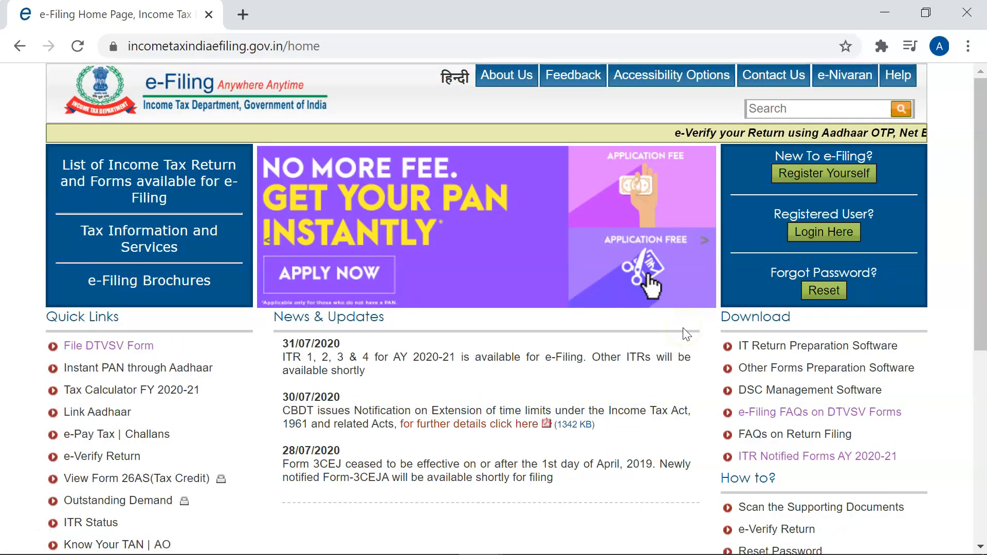
click(811, 231)
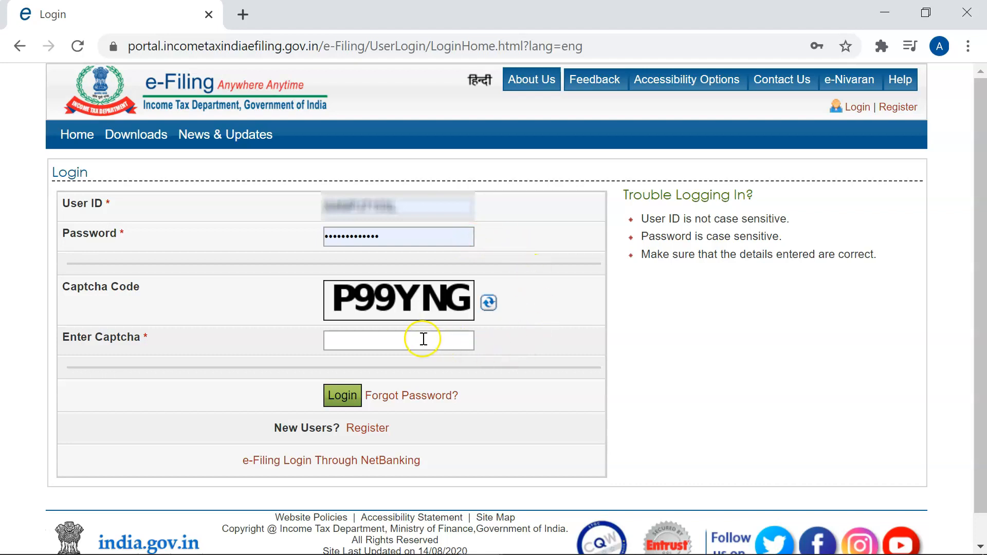
click(359, 339)
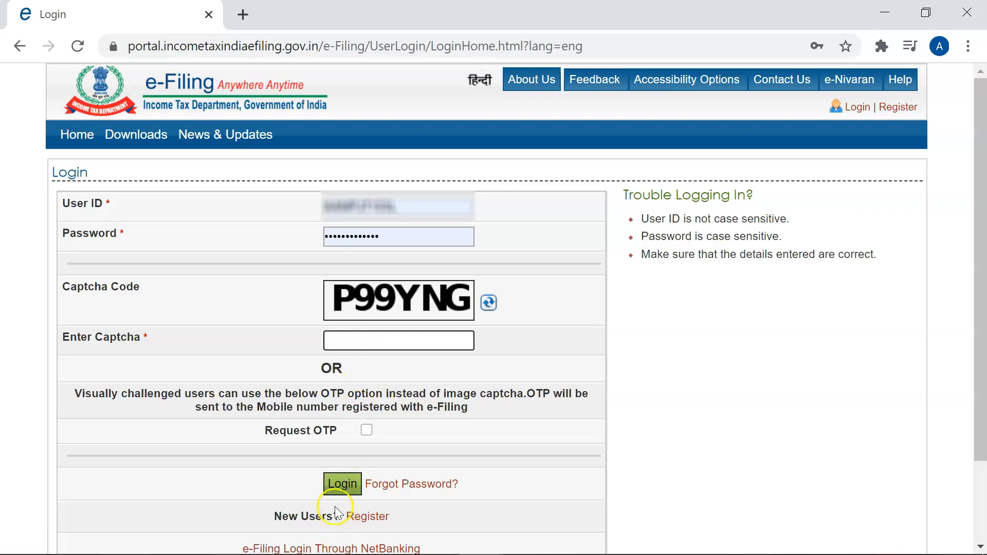
click(336, 488)
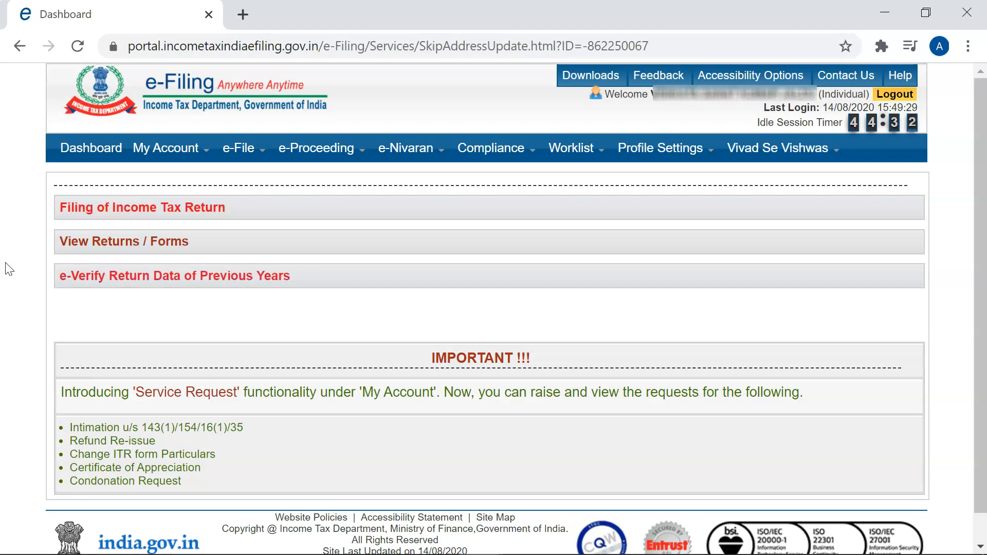
- Start filing an income tax return for assessment year 2020-21 with form ITR-1
click(124, 207)
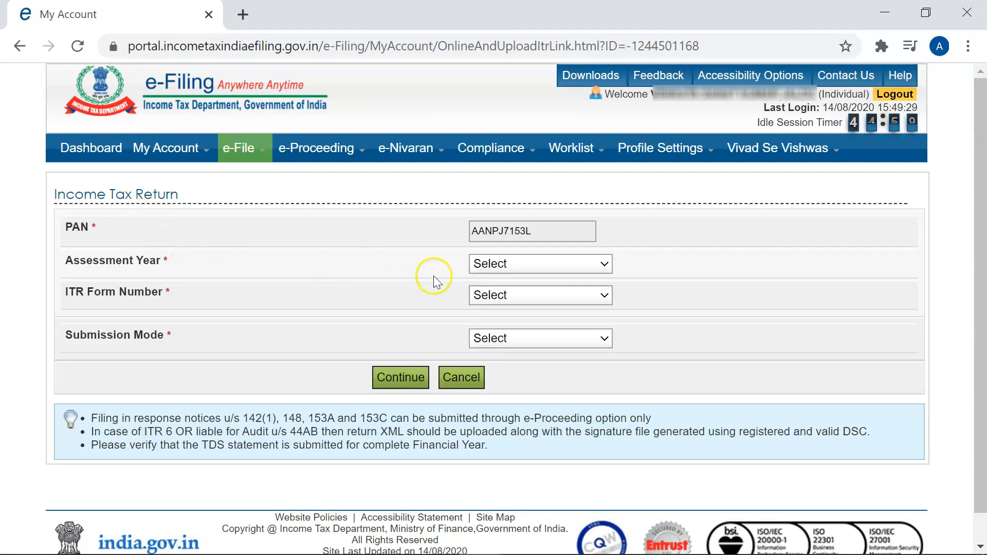
click(513, 265)
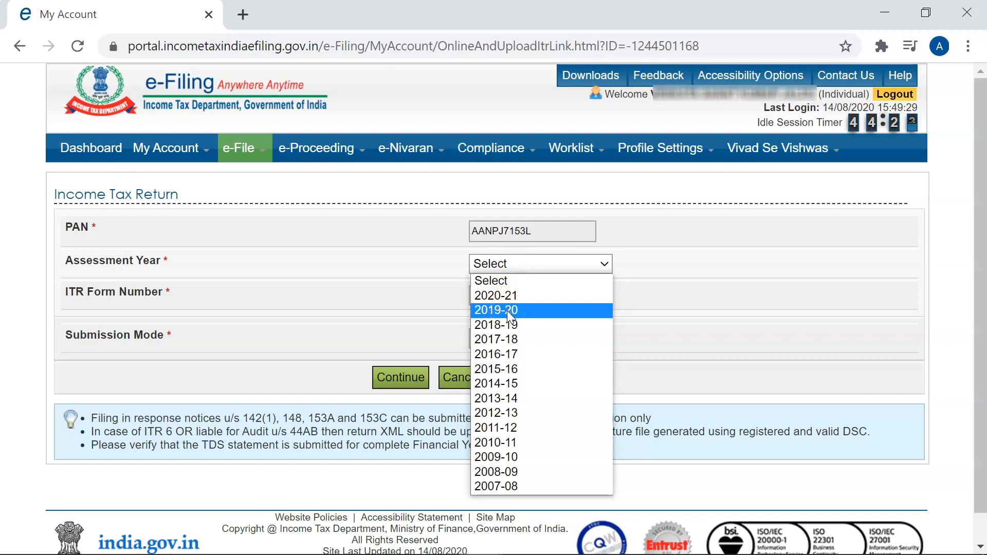
click(536, 295)
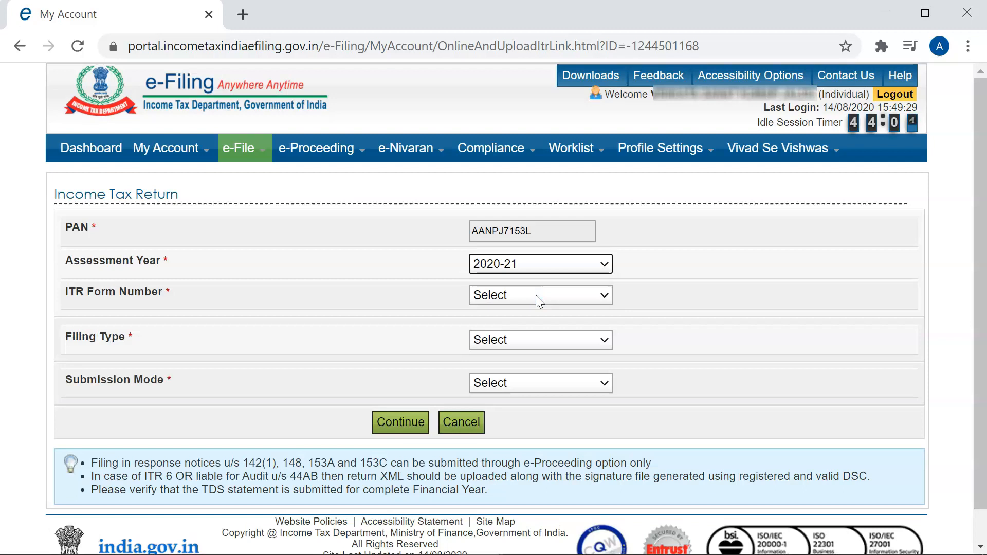
click(536, 295)
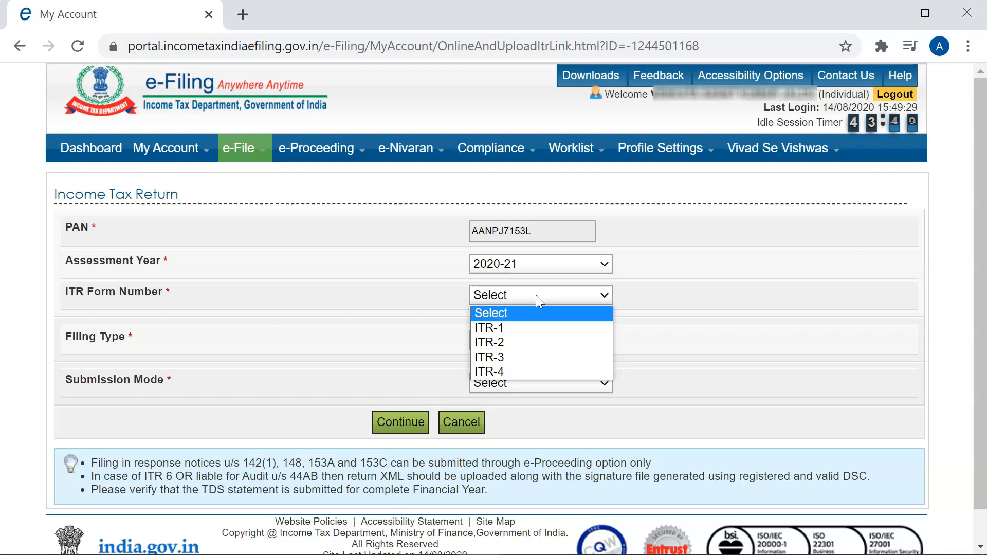
click(498, 327)
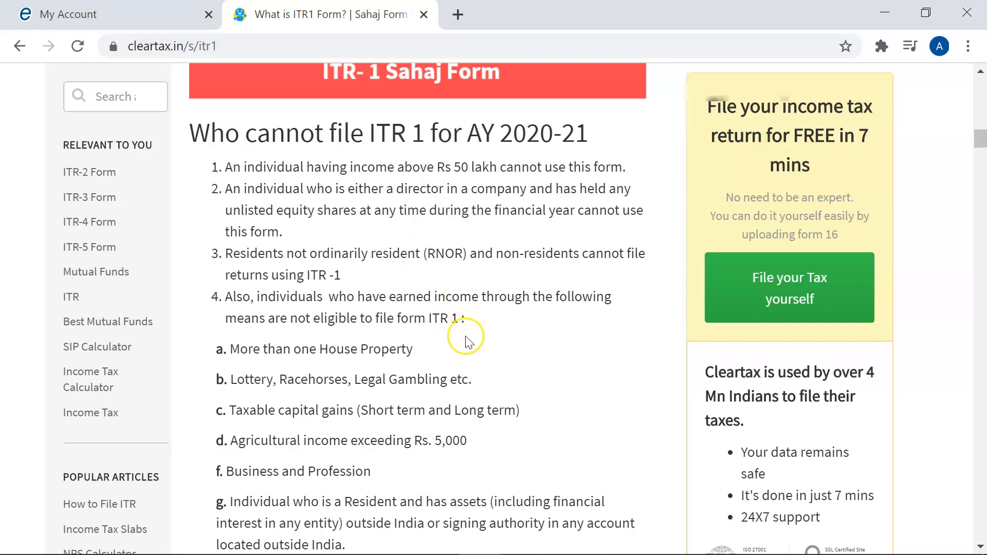
- Read the ClearTax article on who cannot file ITR-1 for AY 2020-21 and how the form is structured
scroll(509, 352, down, 2)
scroll(516, 358, down, 2)
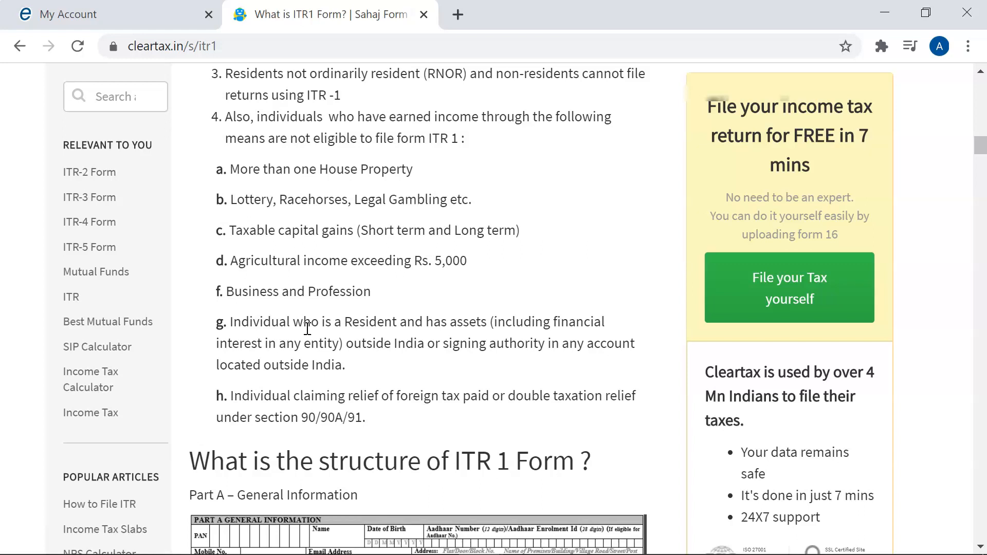
scroll(374, 317, down, 10)
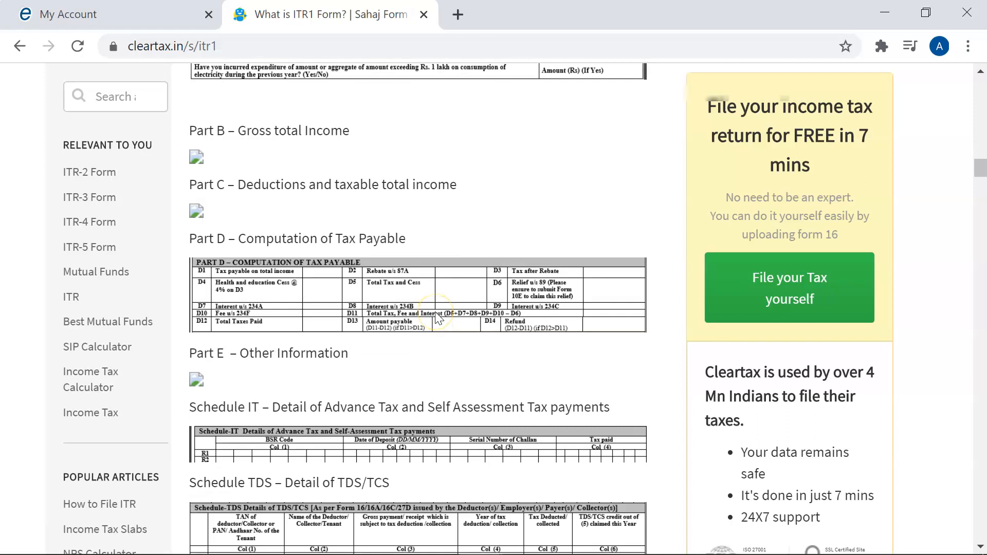
scroll(437, 318, up, 12)
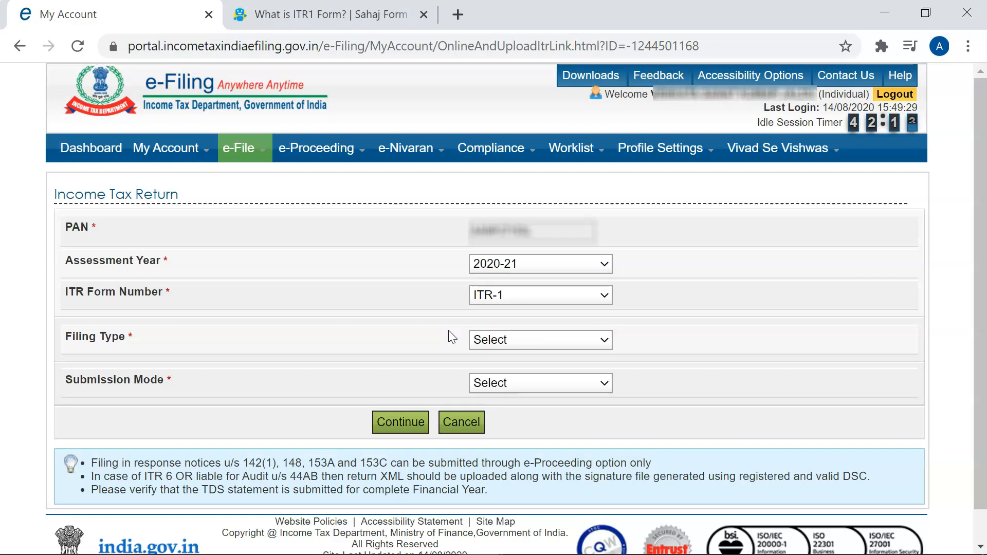
- Set the filing type to Original/Revised Return and the submission mode to Prepare and Submit Online
click(490, 350)
click(491, 348)
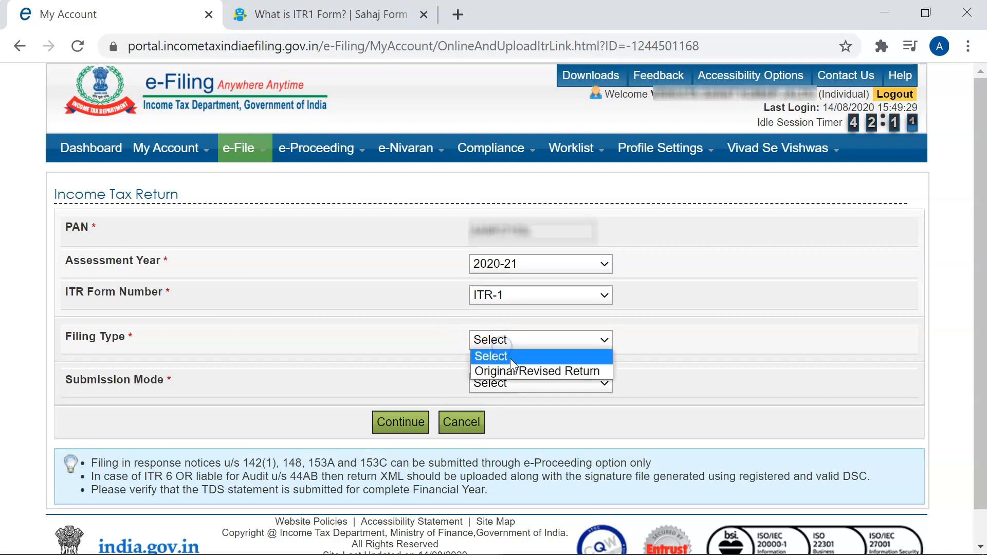
click(526, 372)
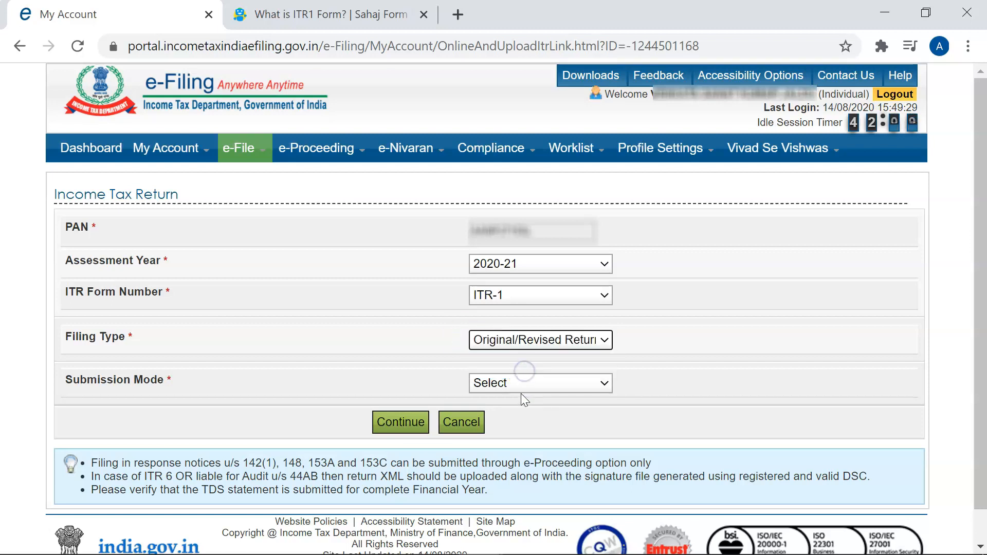
click(520, 387)
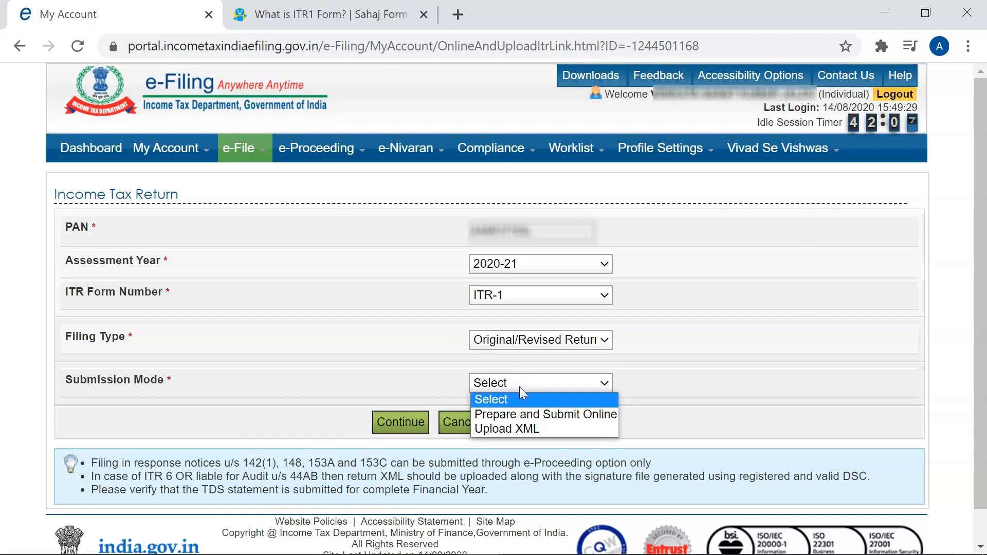
click(553, 417)
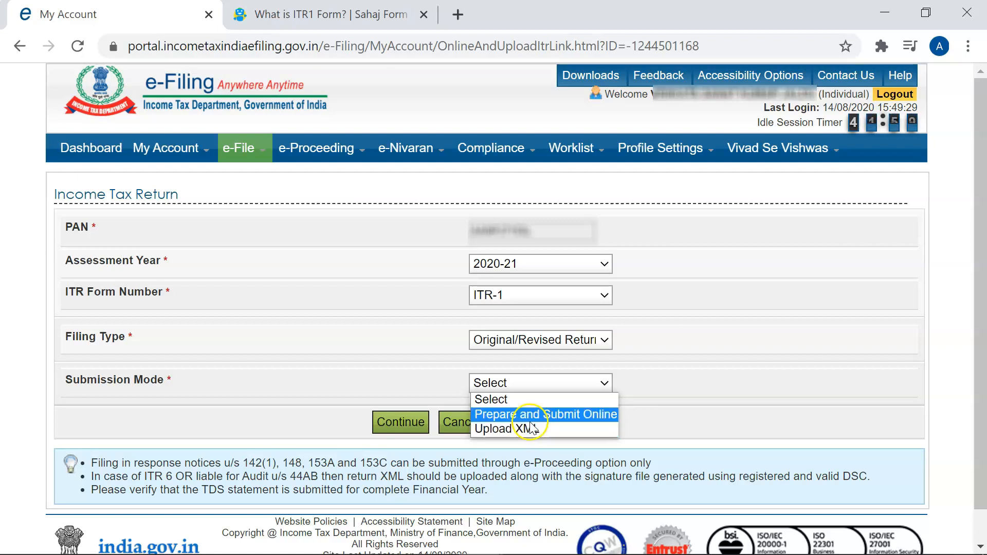
click(529, 419)
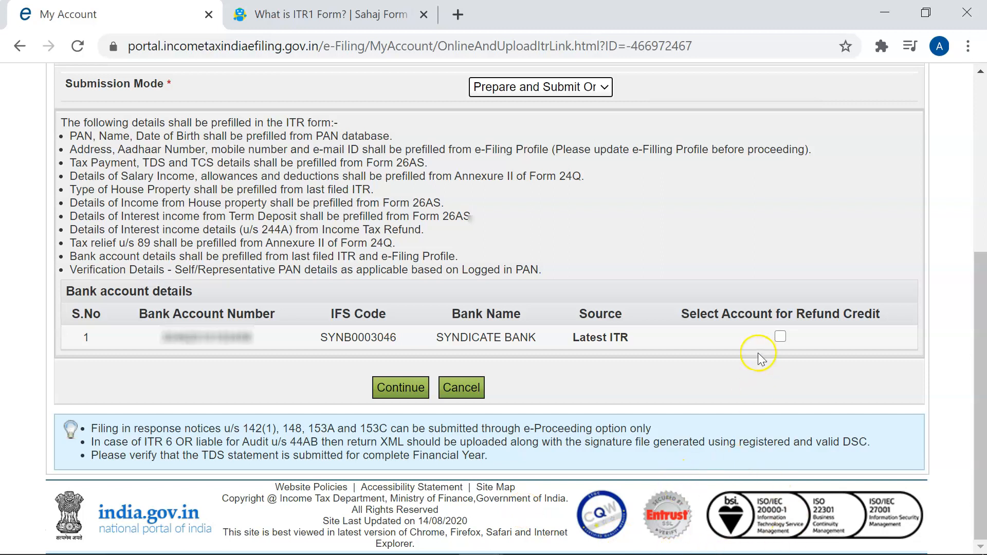
- Select the Syndicate Bank account for refund credit and agree to the prefill consent to open the online ITR-1 form
click(782, 337)
click(698, 239)
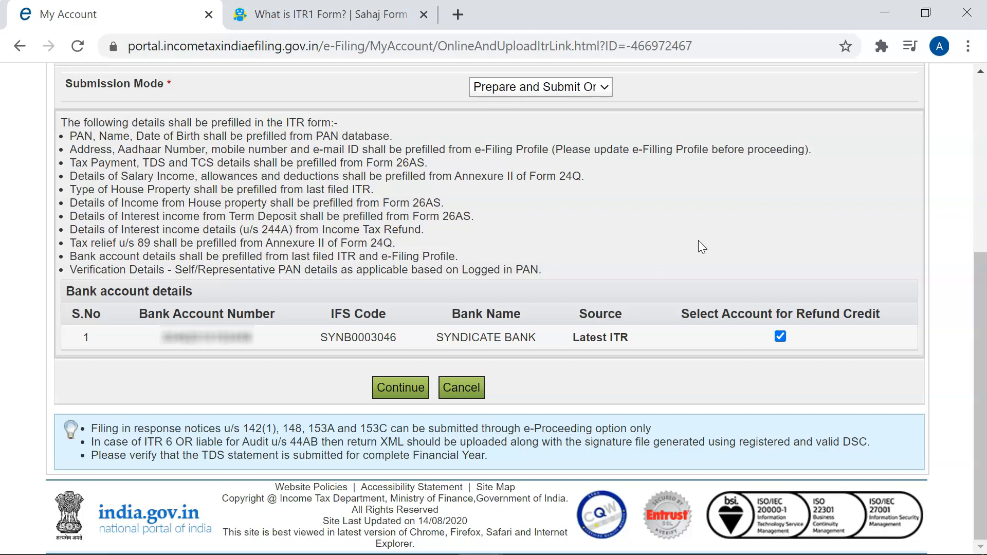
click(226, 275)
click(780, 337)
click(416, 386)
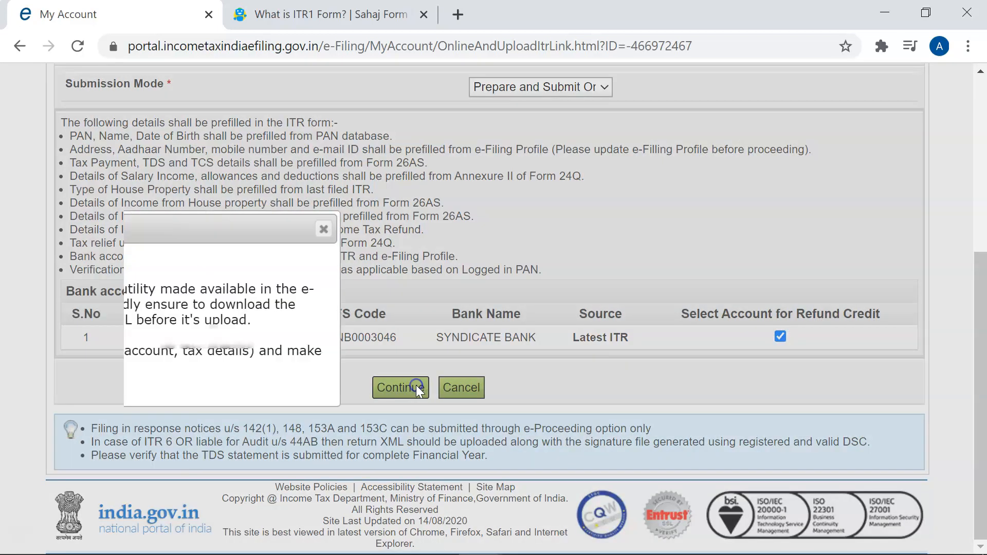
click(147, 351)
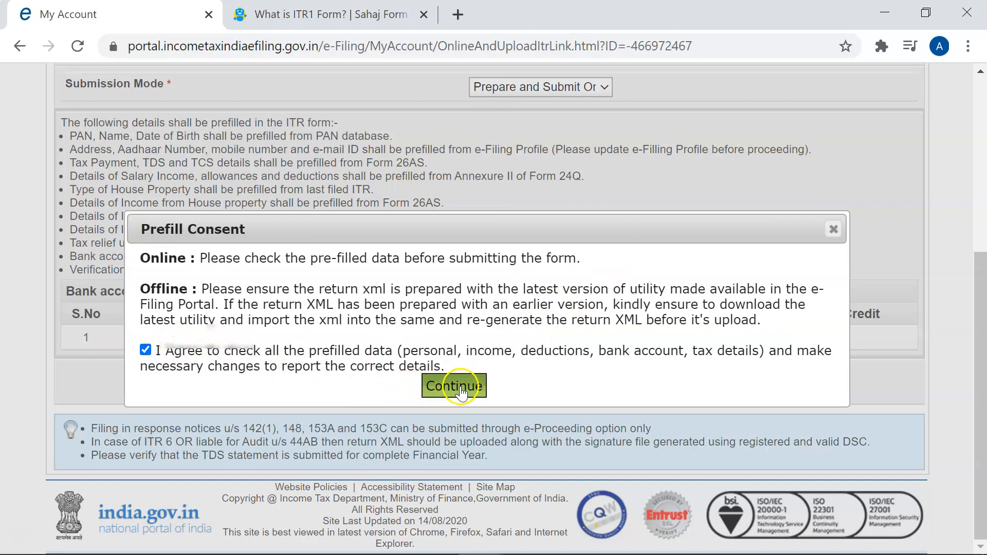
click(460, 390)
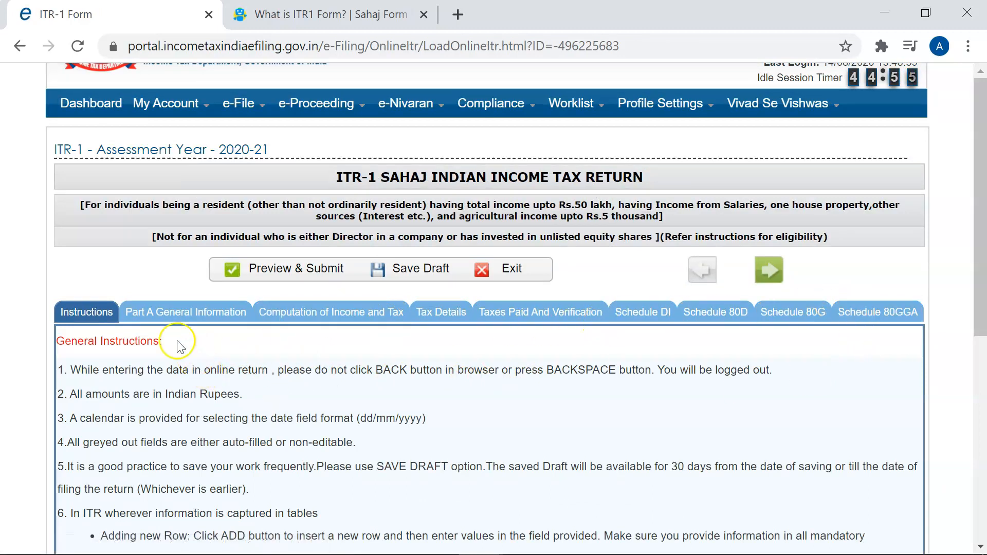
- Open Part A General Information of the ITR-1 form and review the prefilled personal and address details
click(178, 324)
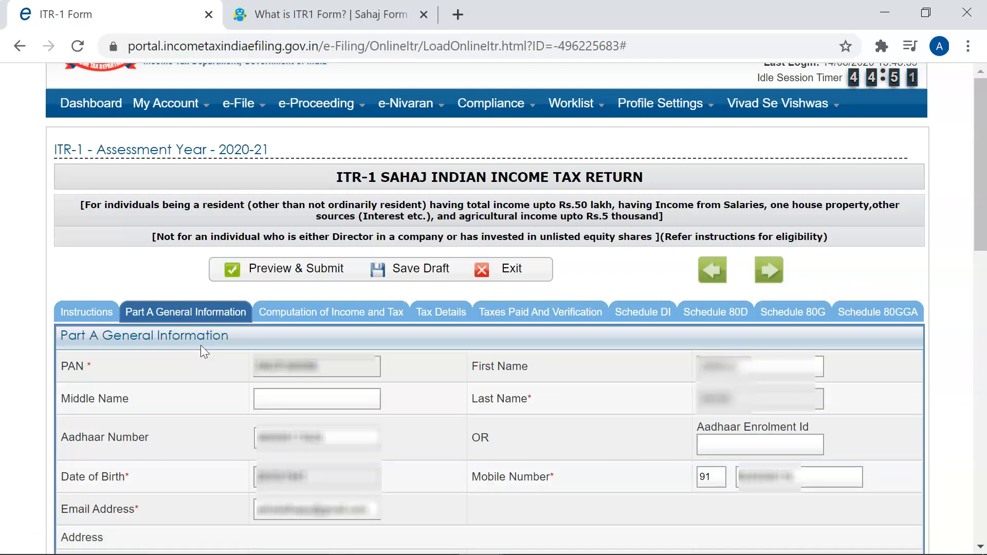
scroll(202, 346, down, 7)
scroll(201, 346, down, 5)
scroll(201, 344, up, 12)
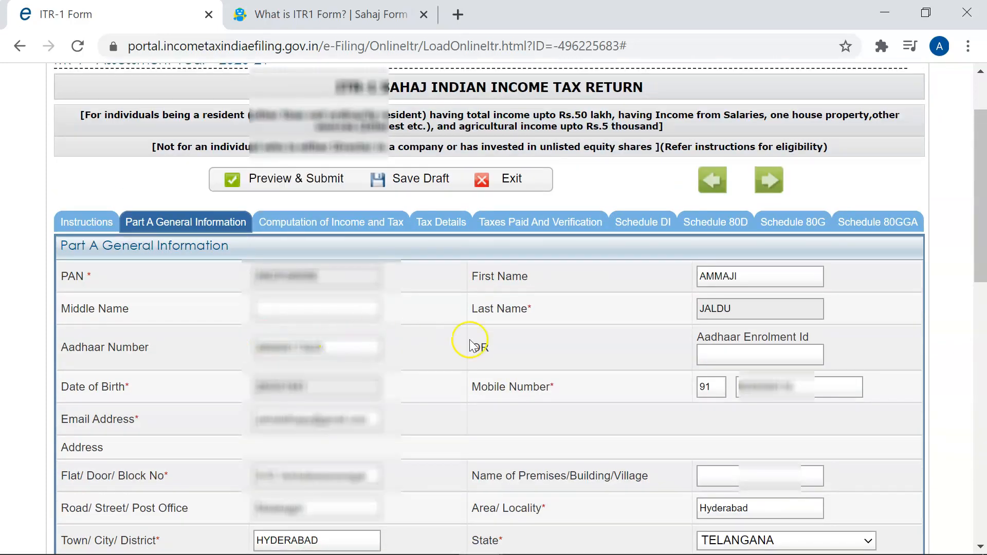
scroll(205, 345, down, 7)
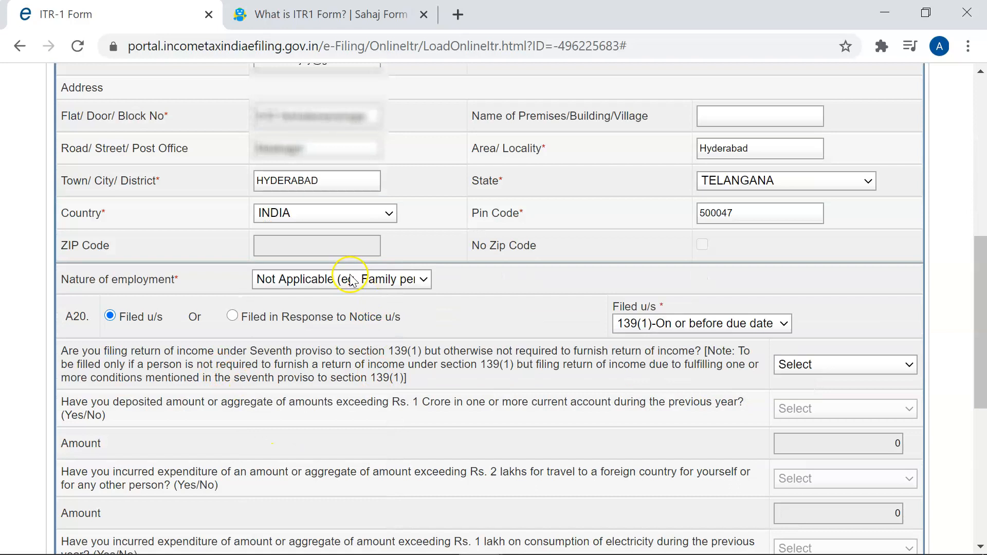
- Look through the available choices for nature of employment in Part A, keeping the Not Applicable setting
click(322, 280)
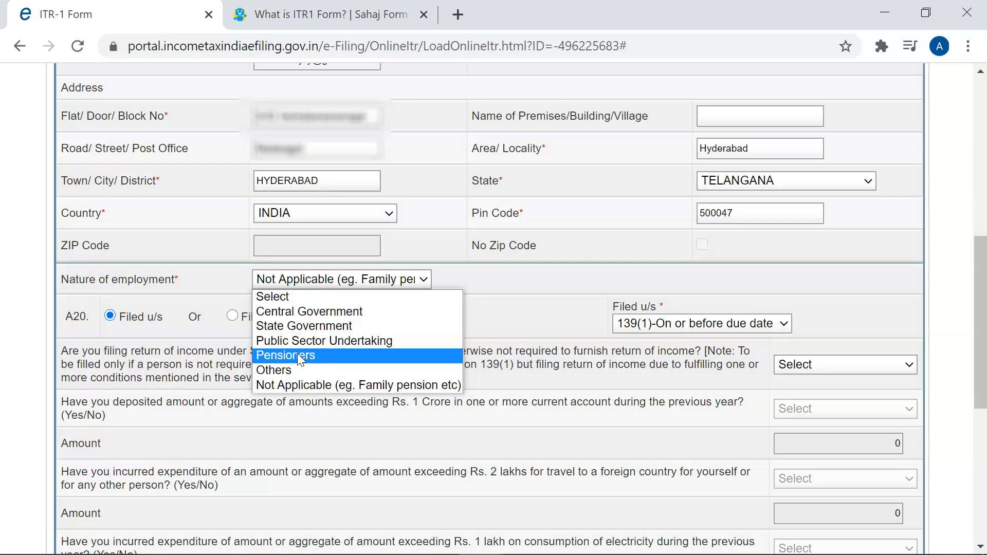
click(291, 373)
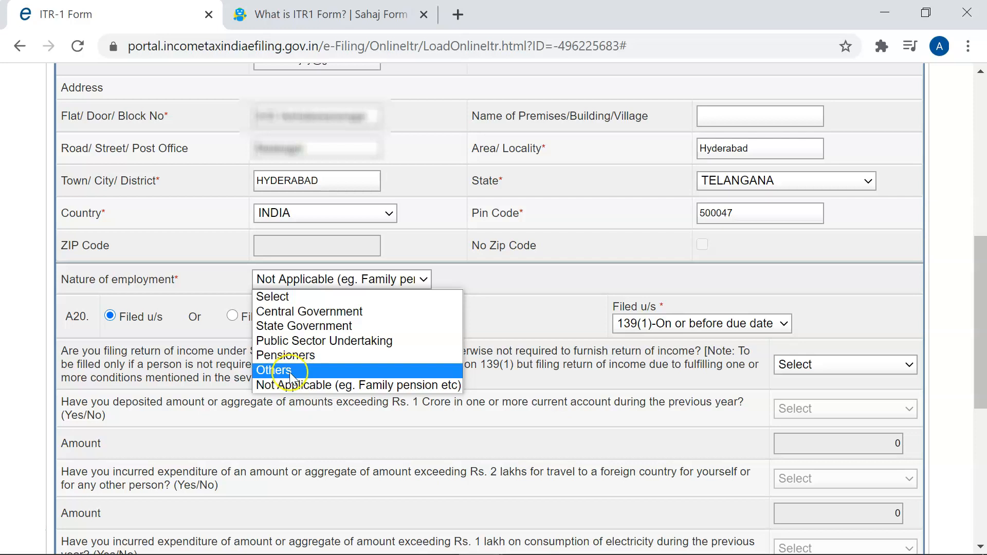
click(581, 373)
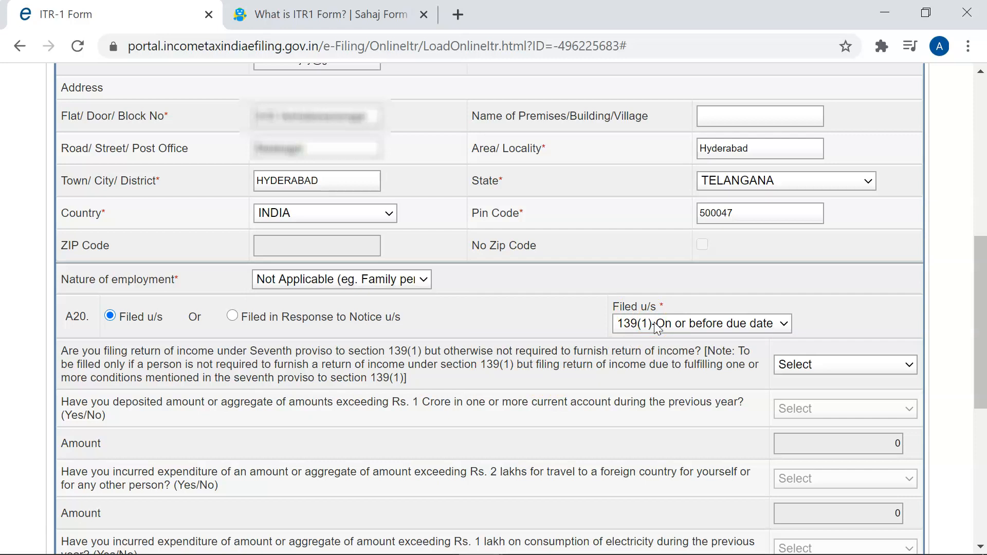
- Review the filing section choices in A20 and select 139(1)-On or before due date
click(678, 323)
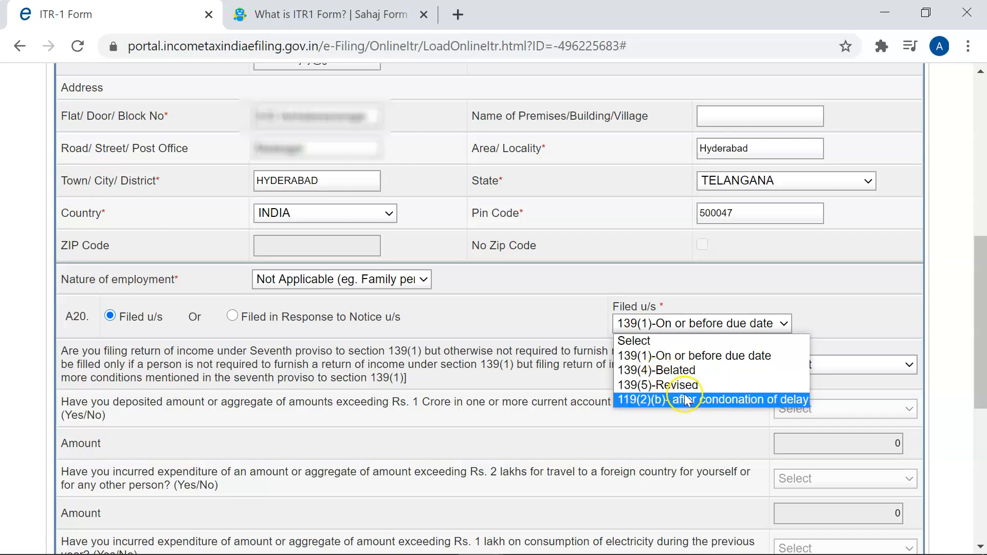
click(708, 390)
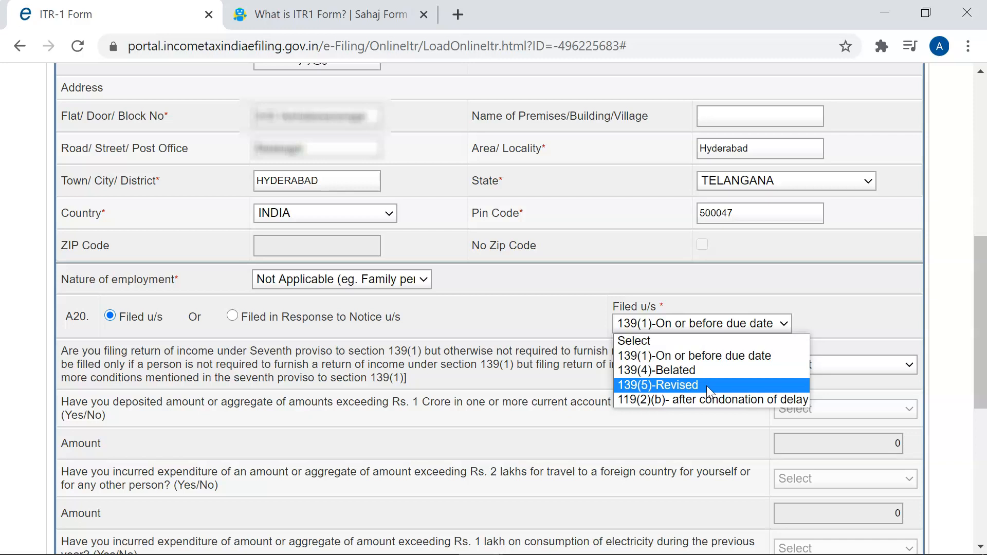
click(611, 369)
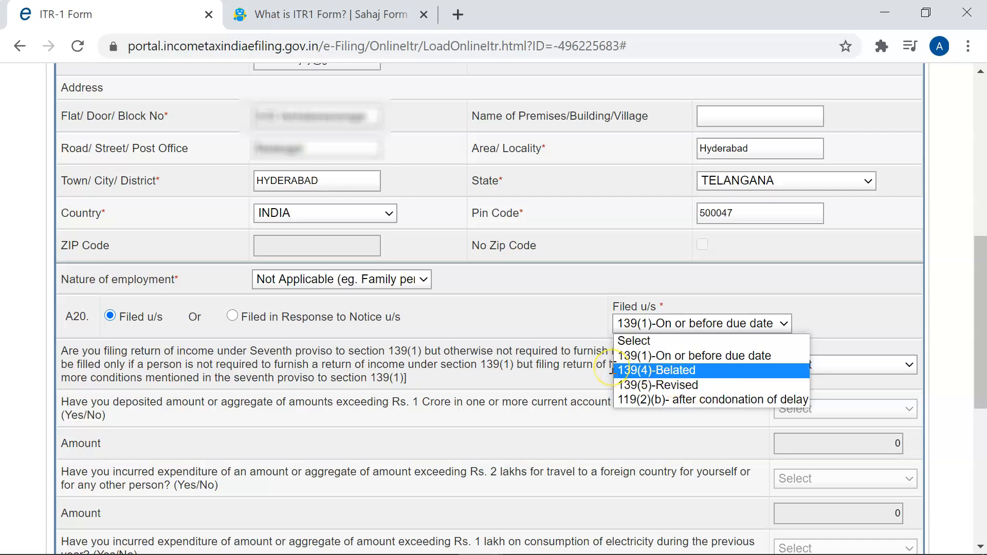
click(666, 356)
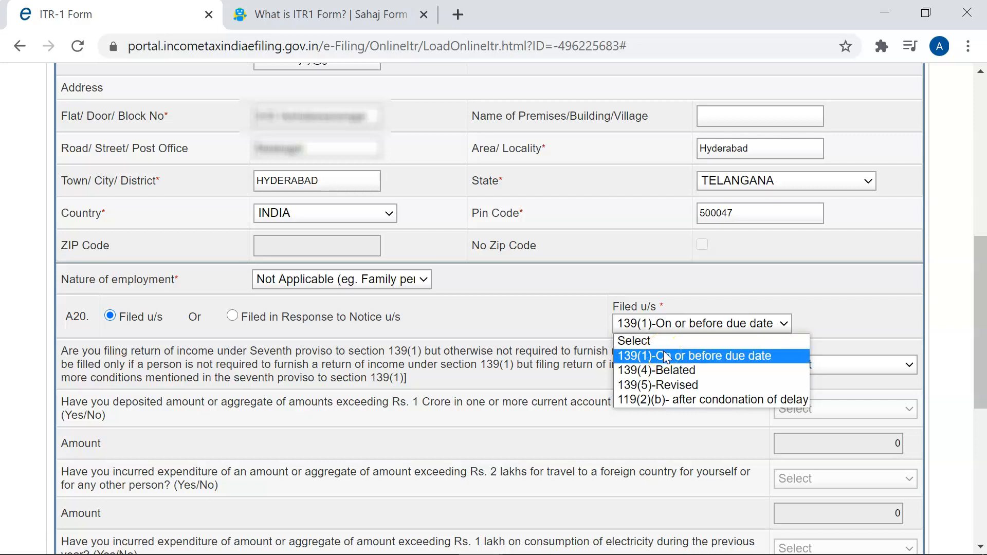
click(667, 356)
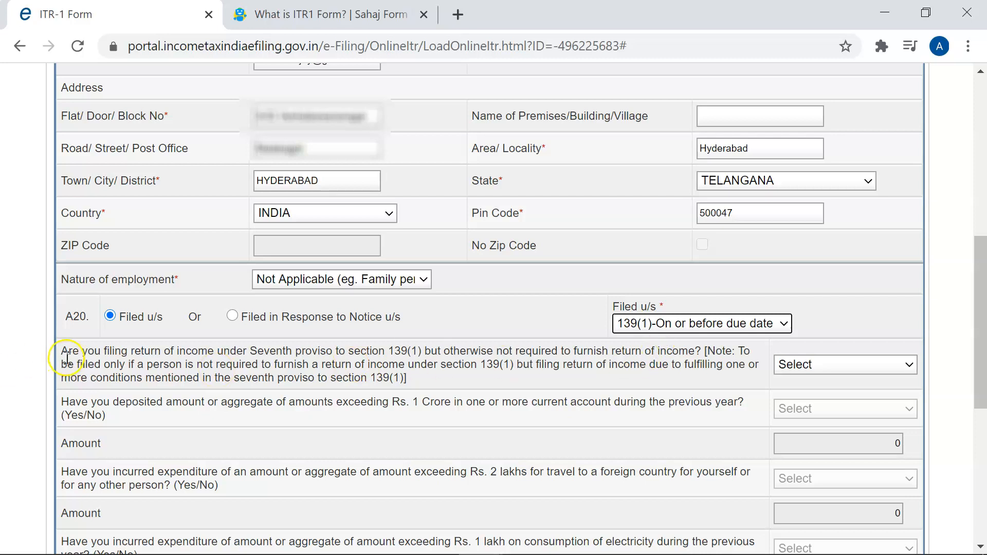
- Answer NO to the question about filing the return under the Seventh proviso to section 139(1)
click(272, 382)
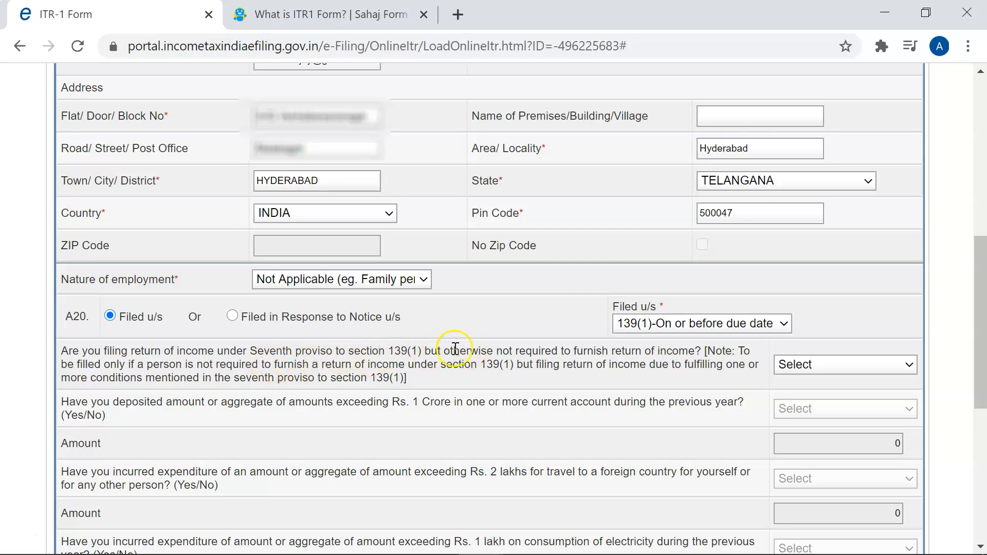
click(860, 366)
click(832, 393)
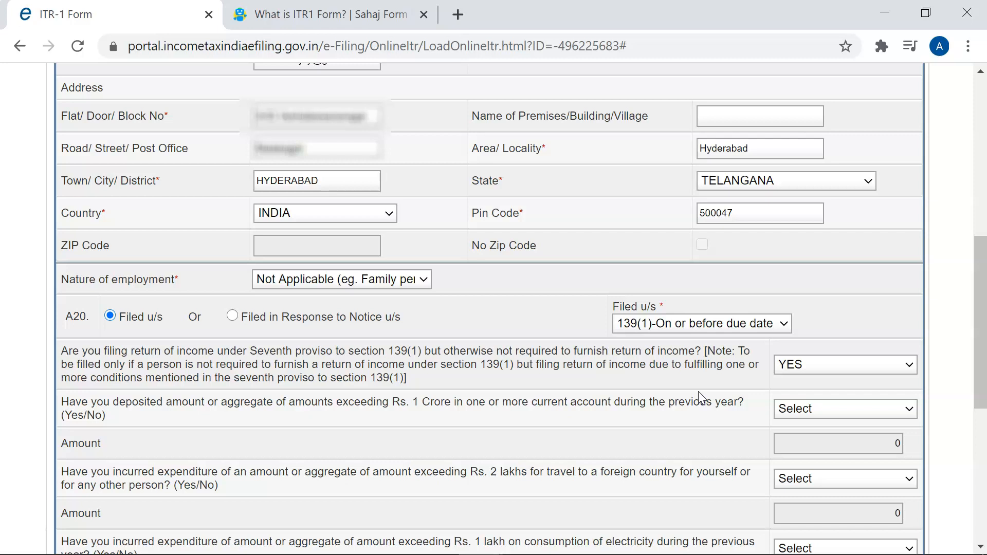
click(808, 366)
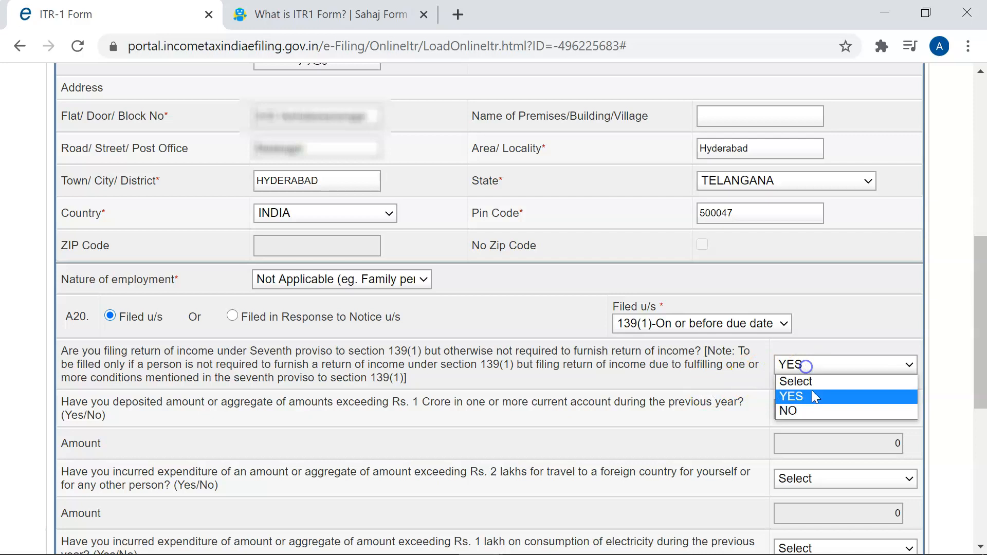
click(813, 411)
- Check the remaining Part A fields and open the Computation of Income and Tax section of the ITR-1 form
scroll(780, 386, down, 7)
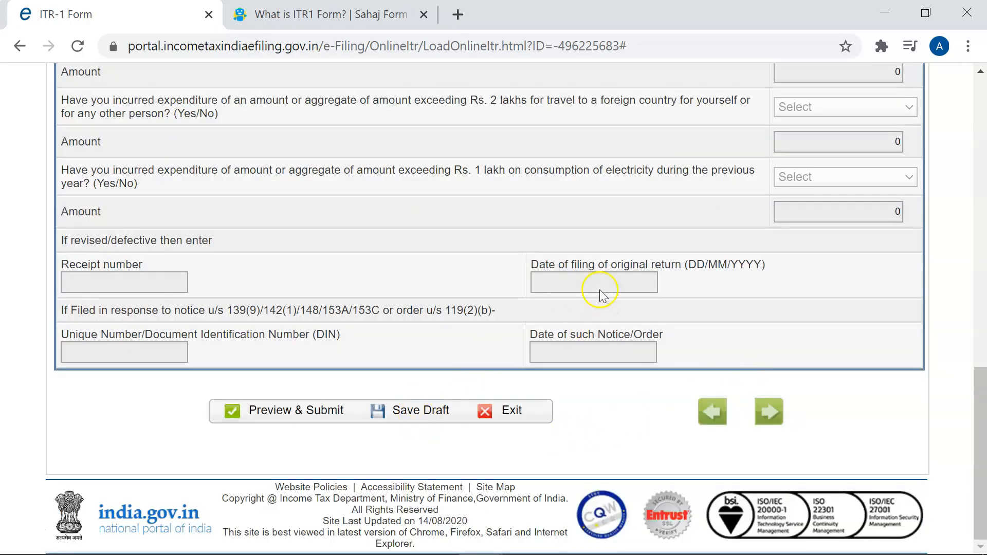
scroll(578, 297, up, 20)
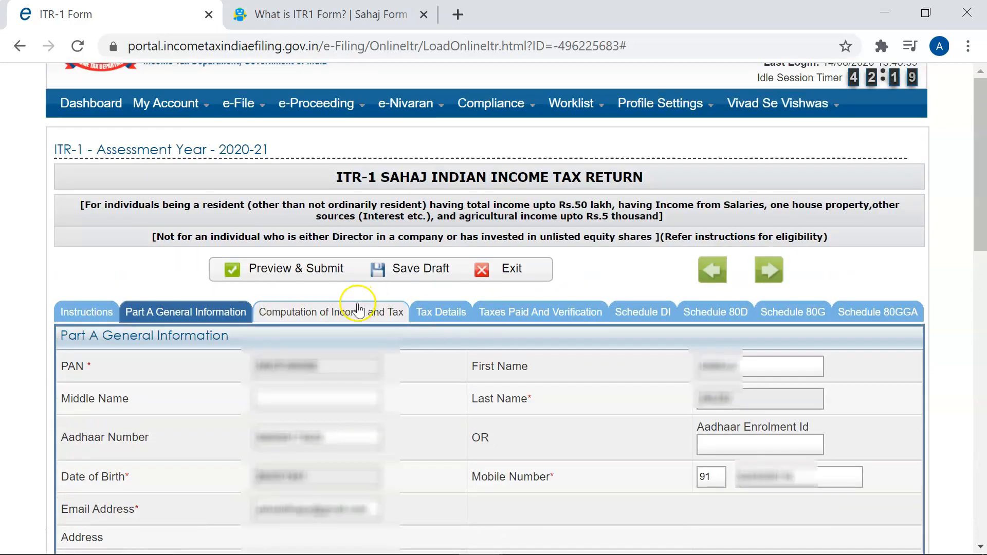
click(355, 315)
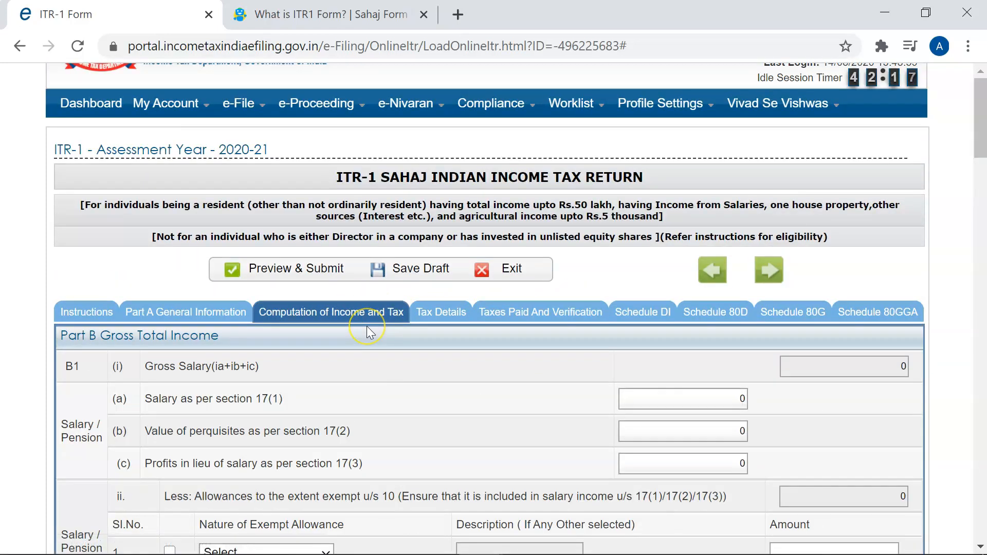
scroll(588, 406, down, 2)
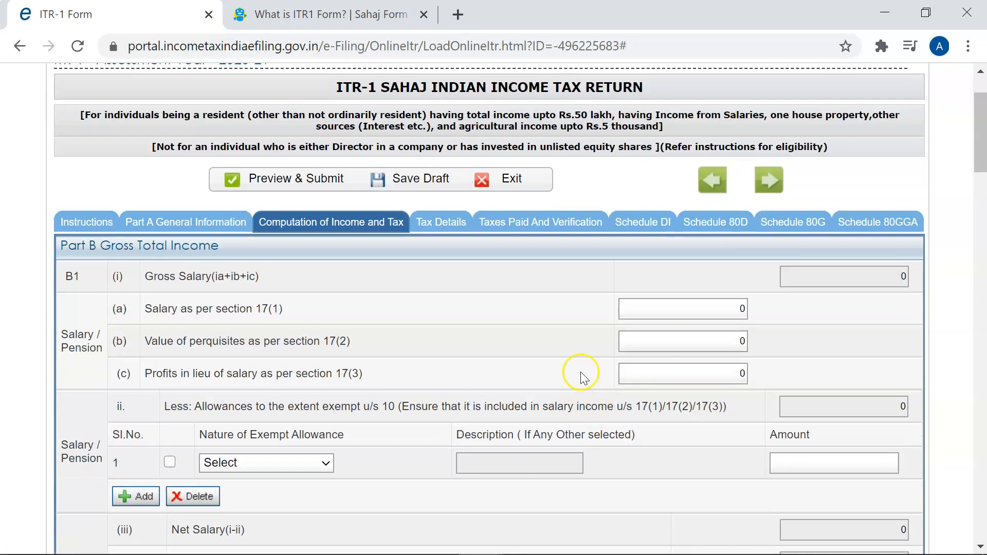
- Examine the salary fields for section 17(1) salary, section 17(2) perquisites and section 17(3) profits in lieu of salary
click(698, 309)
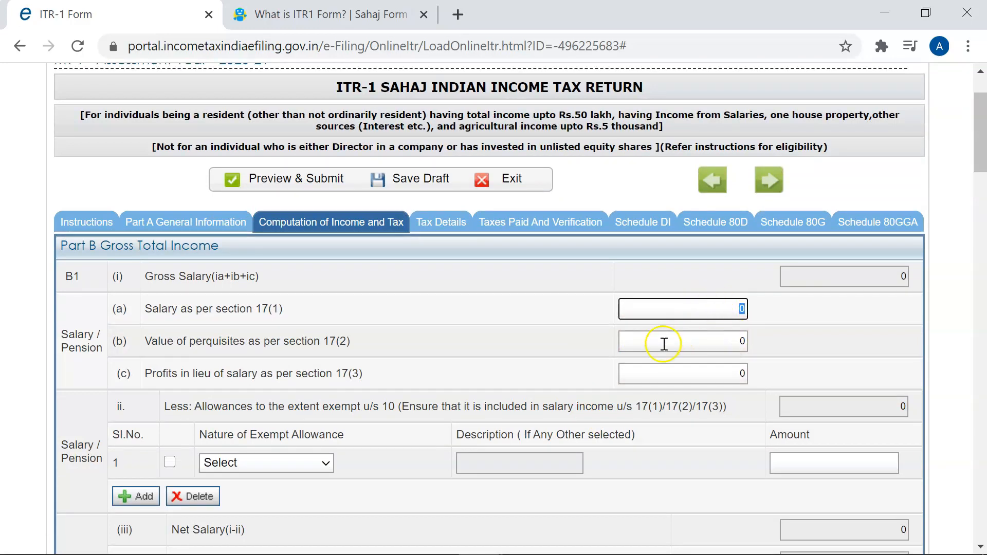
click(157, 308)
click(705, 308)
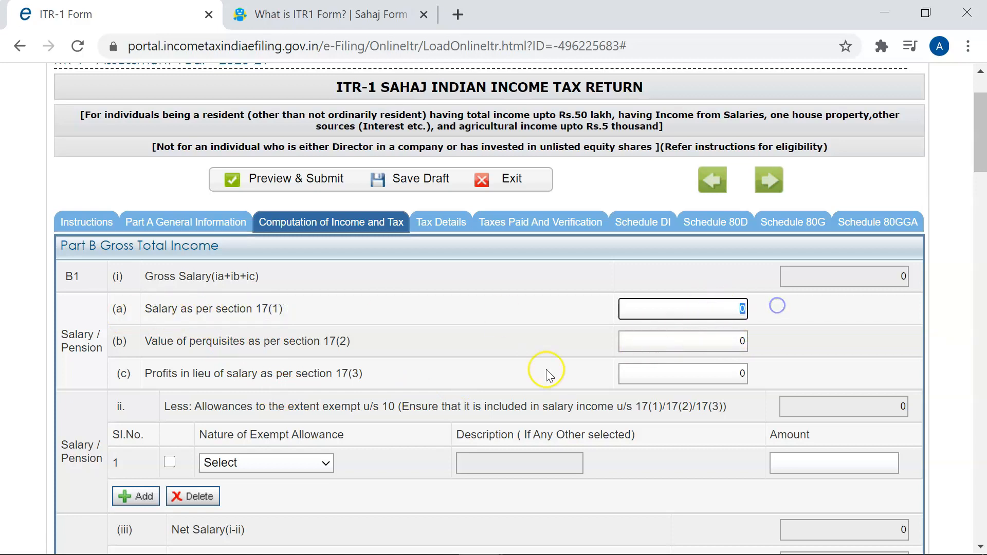
click(693, 344)
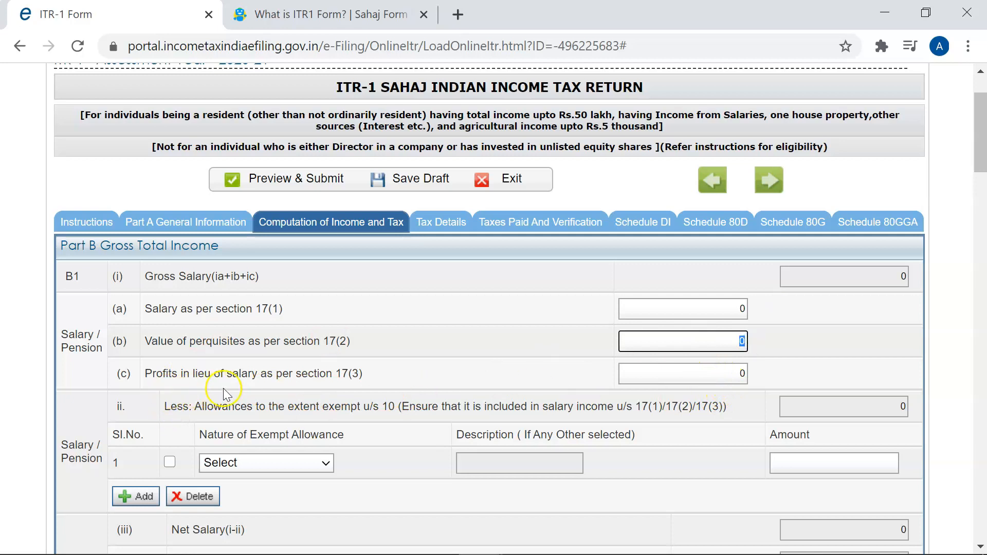
click(740, 372)
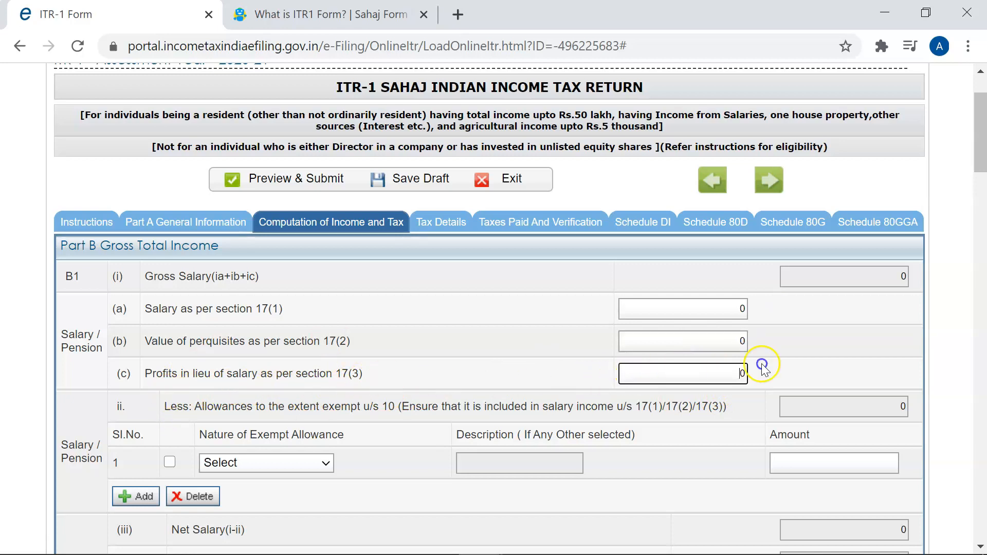
click(741, 370)
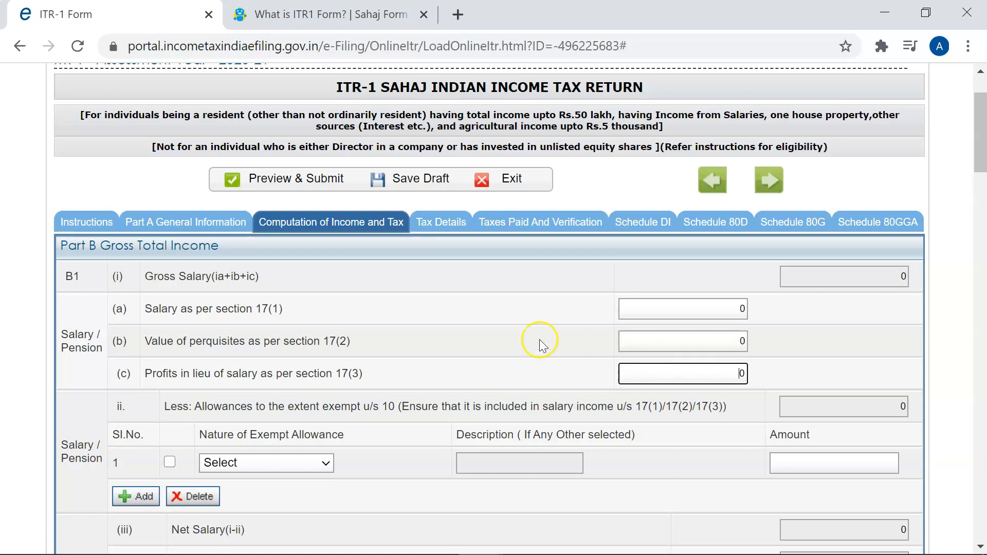
click(182, 112)
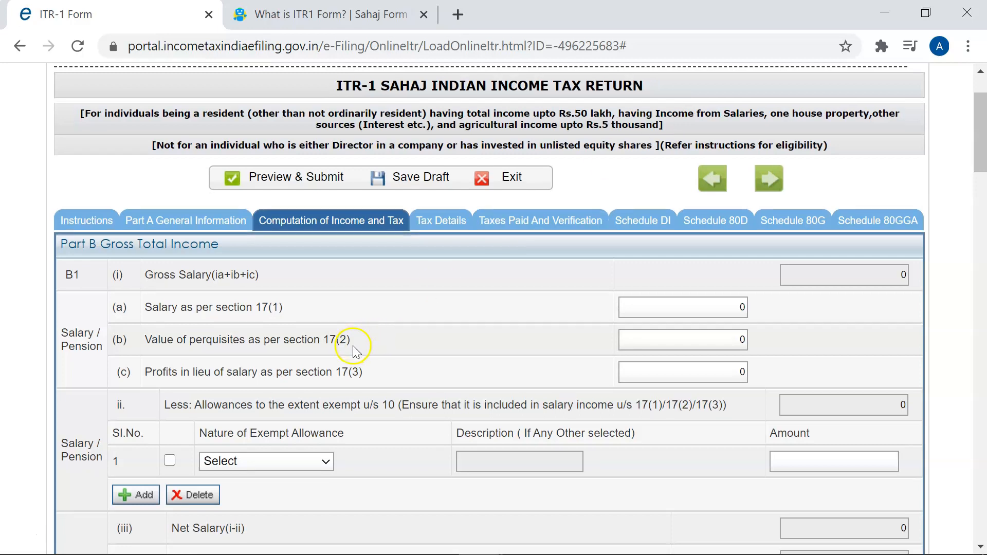
- Set the first exempt allowance to Sec 10(13A)-Allowance to meet expenditure incurred on house rent and dismiss the save reminder
scroll(353, 342, down, 2)
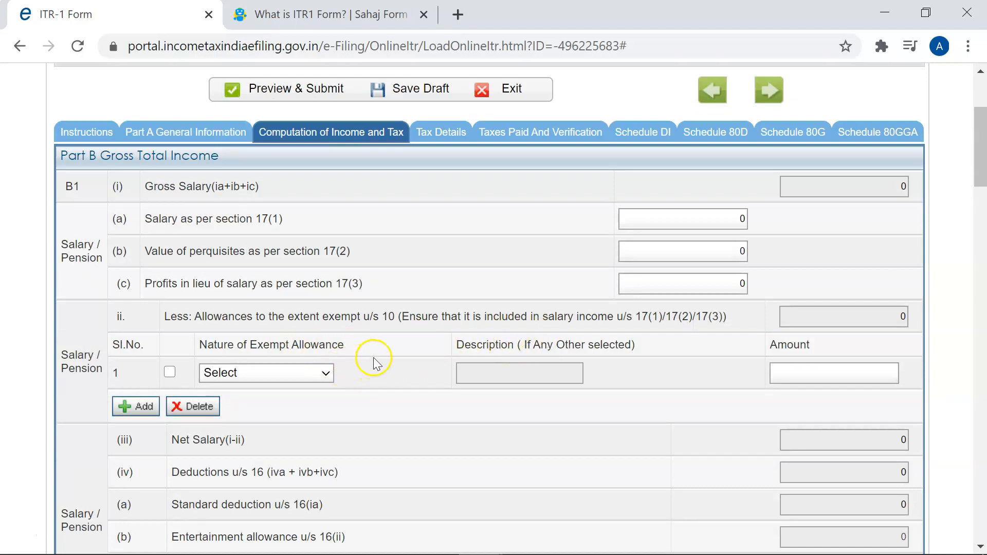
click(326, 375)
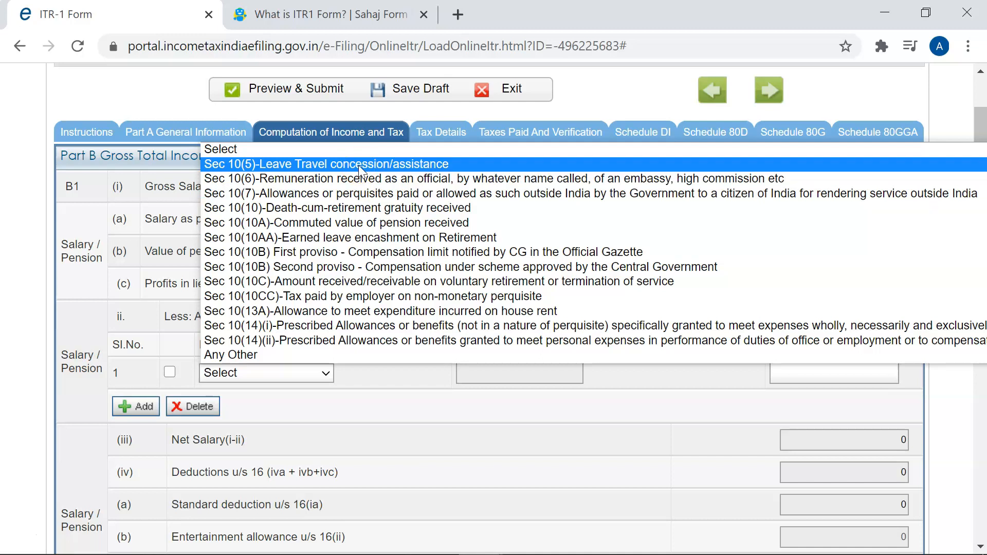
click(360, 244)
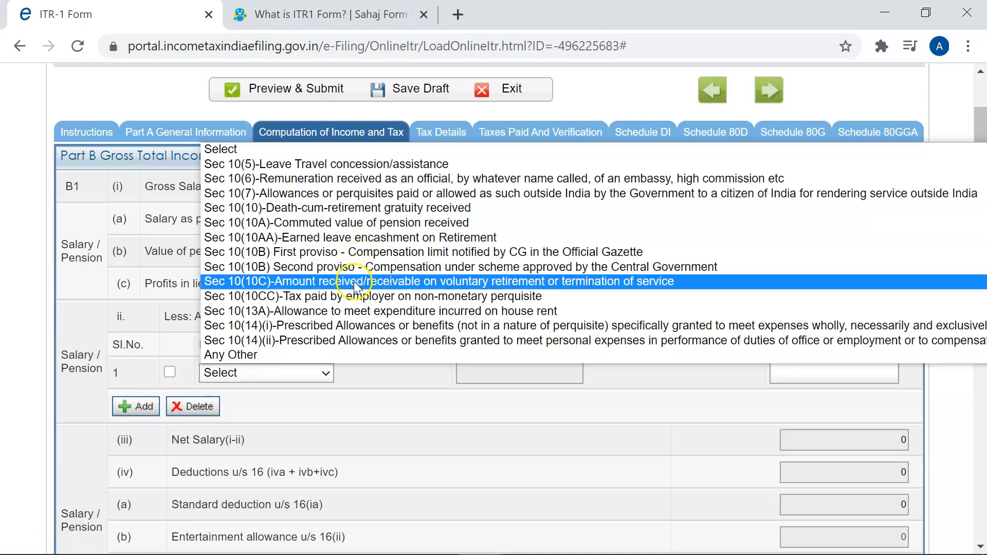
click(328, 298)
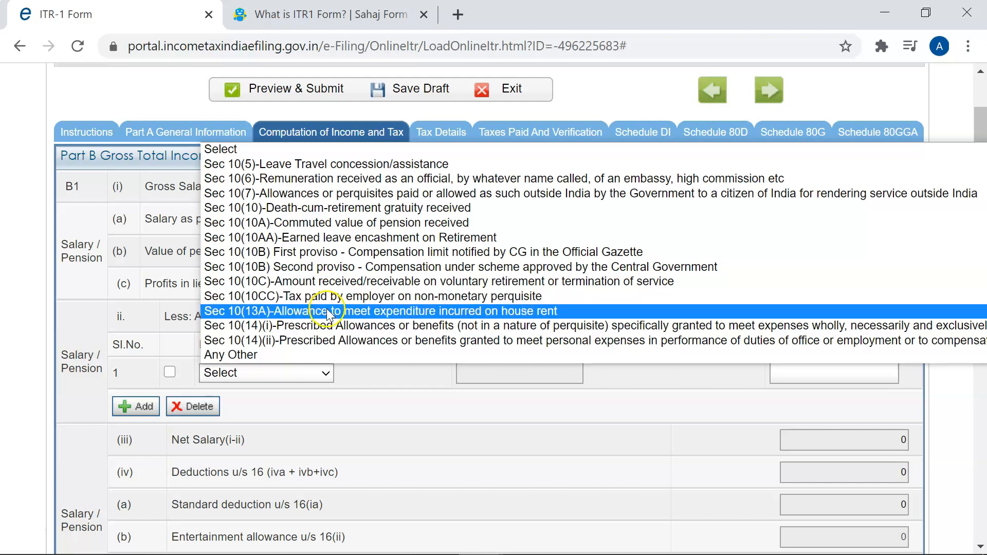
click(329, 342)
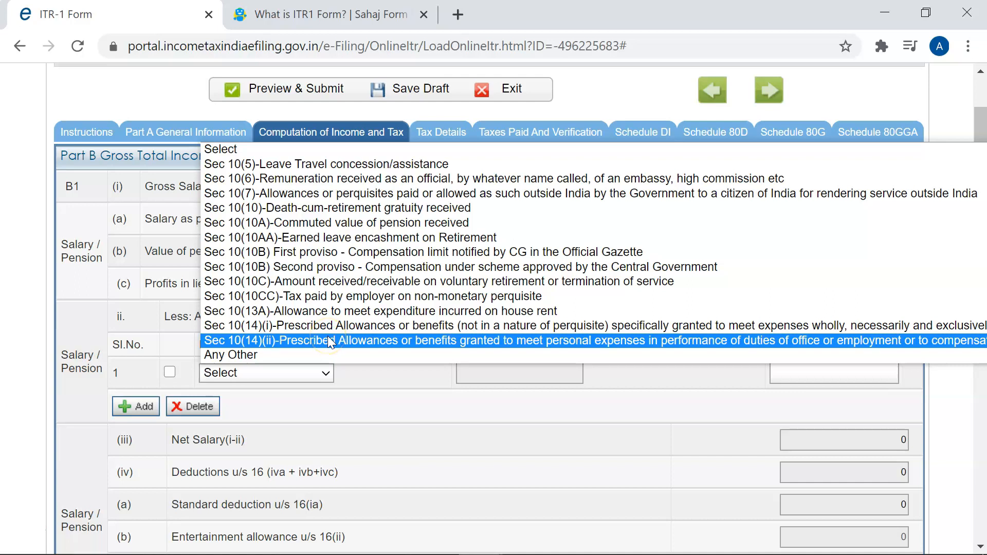
click(330, 317)
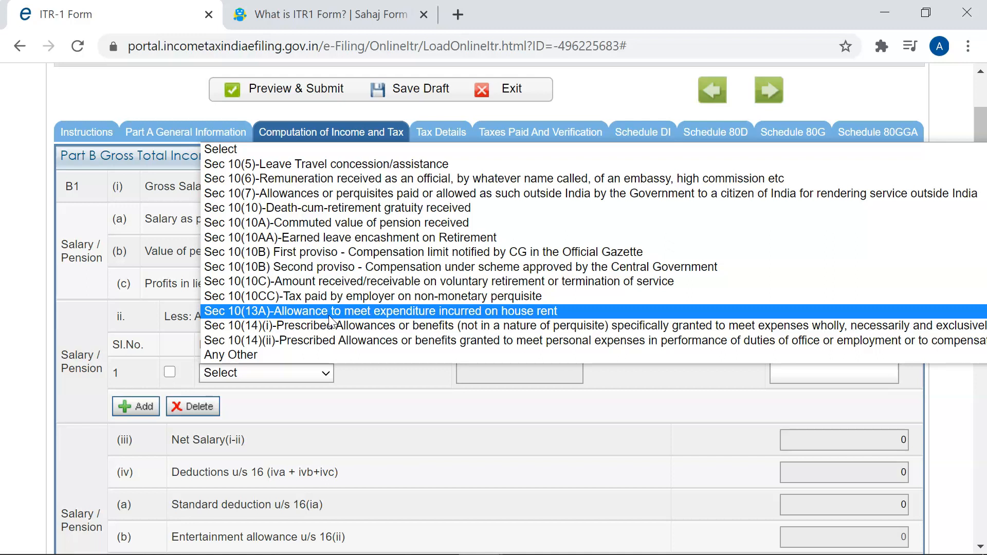
click(329, 311)
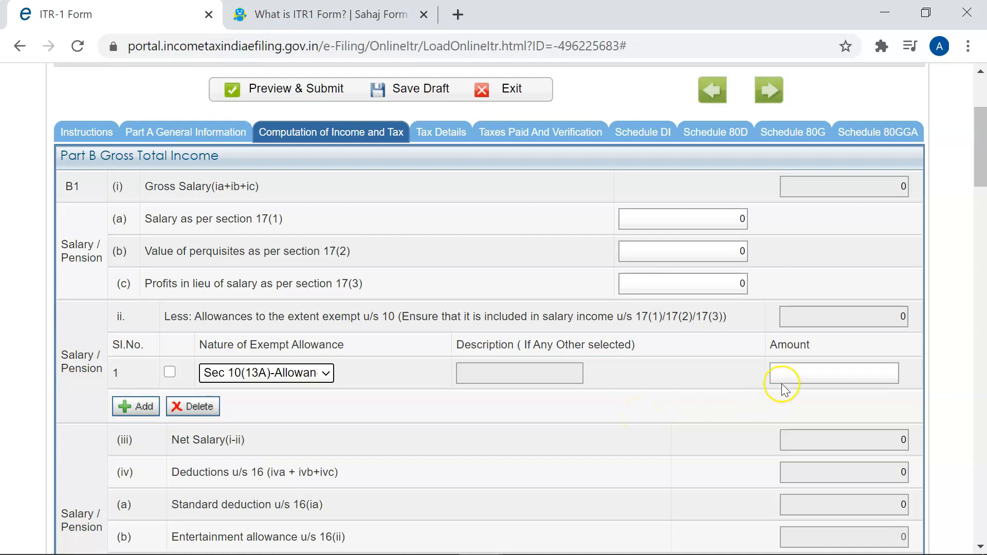
click(793, 373)
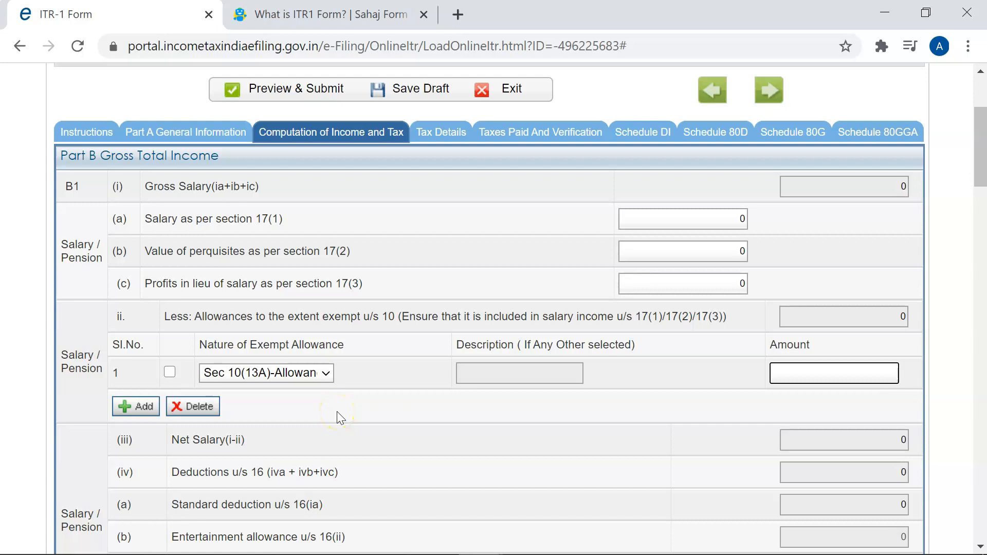
click(644, 189)
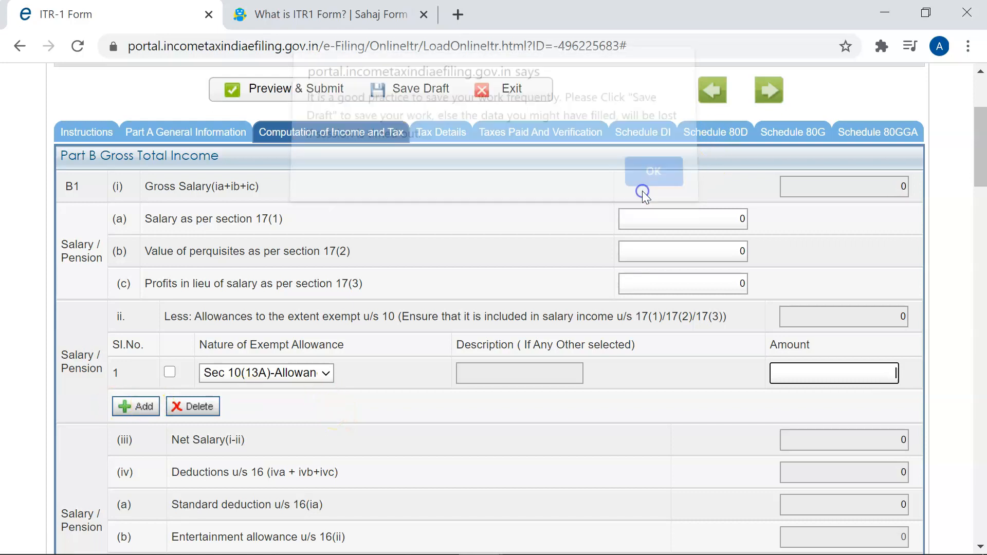
- Add a second exempt allowance row with Any Other as its nature and check its description and amount fields
click(133, 408)
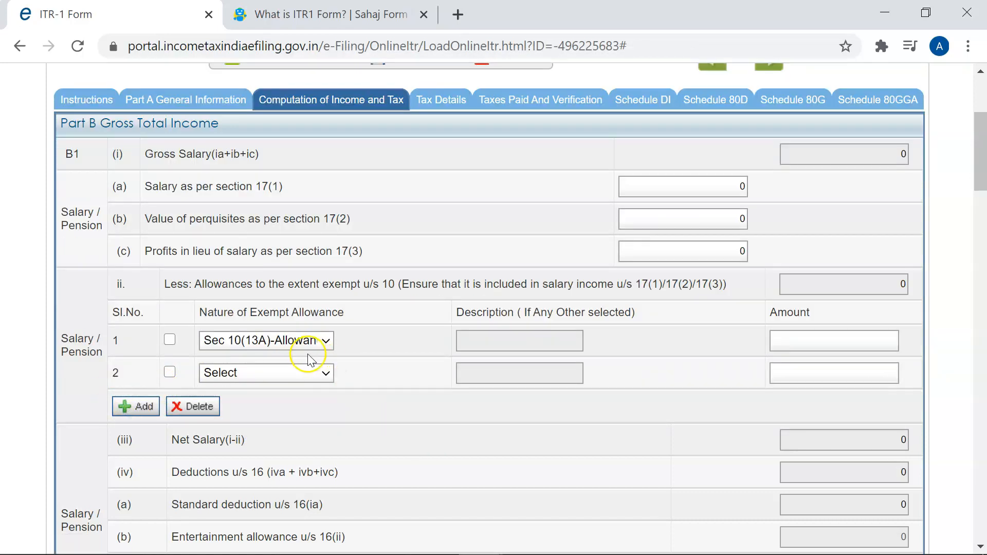
click(299, 371)
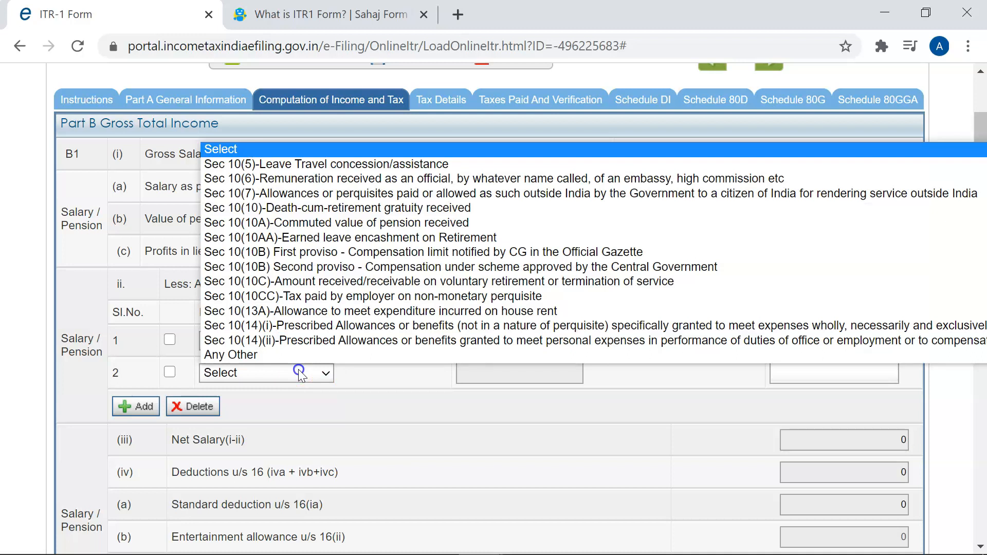
click(258, 358)
click(493, 376)
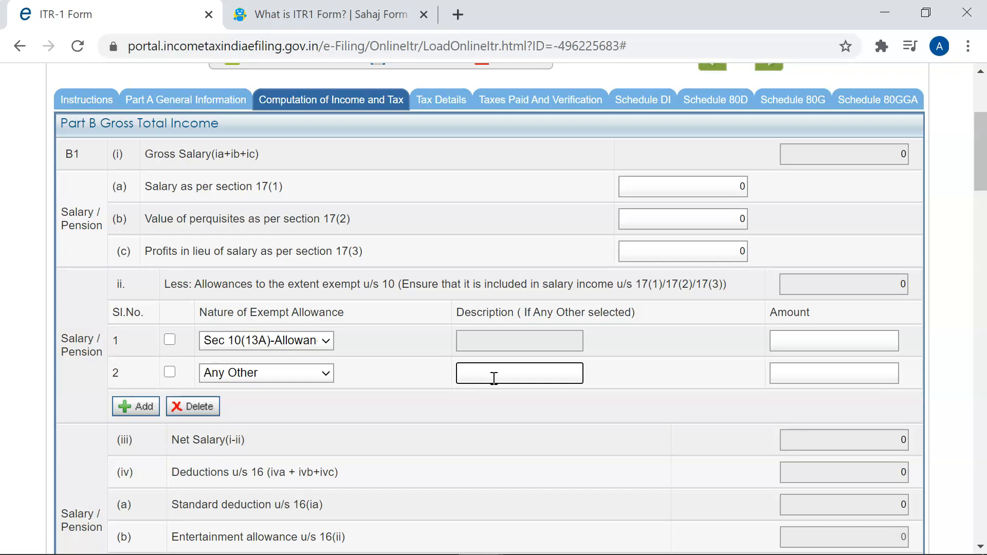
click(494, 378)
click(868, 372)
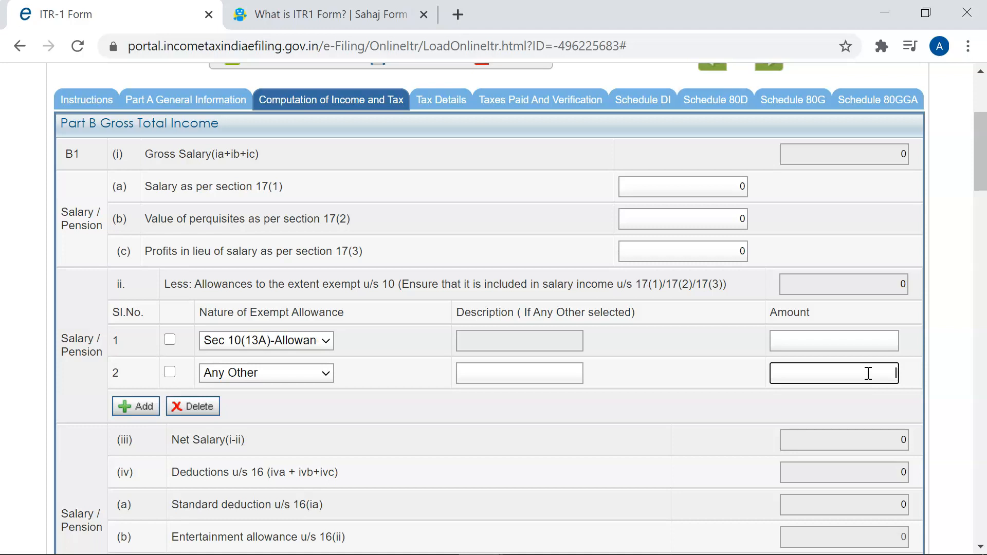
- Review the deductions u/s 16 under salary and the options for Type of House Property
scroll(745, 406, down, 2)
click(179, 420)
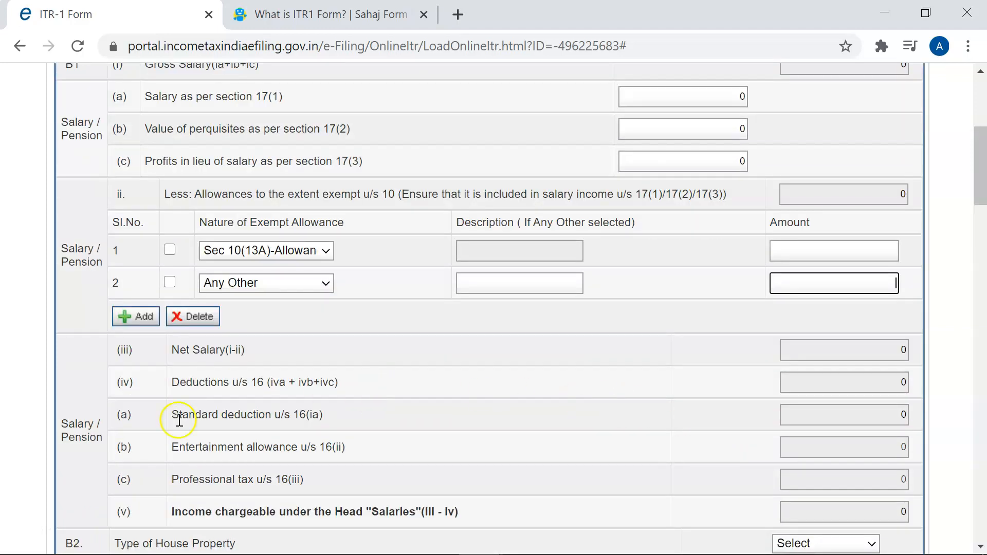
scroll(470, 396, down, 4)
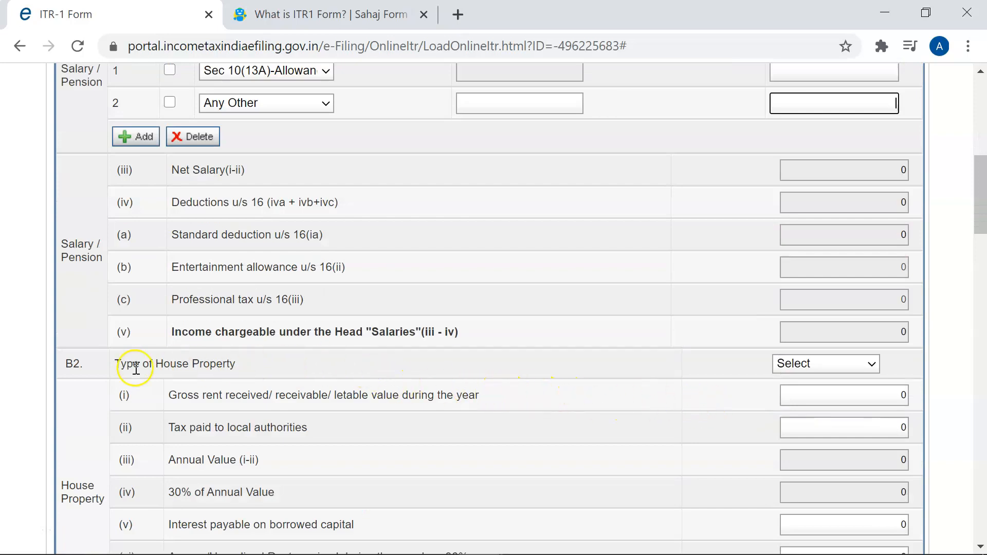
scroll(268, 360, down, 2)
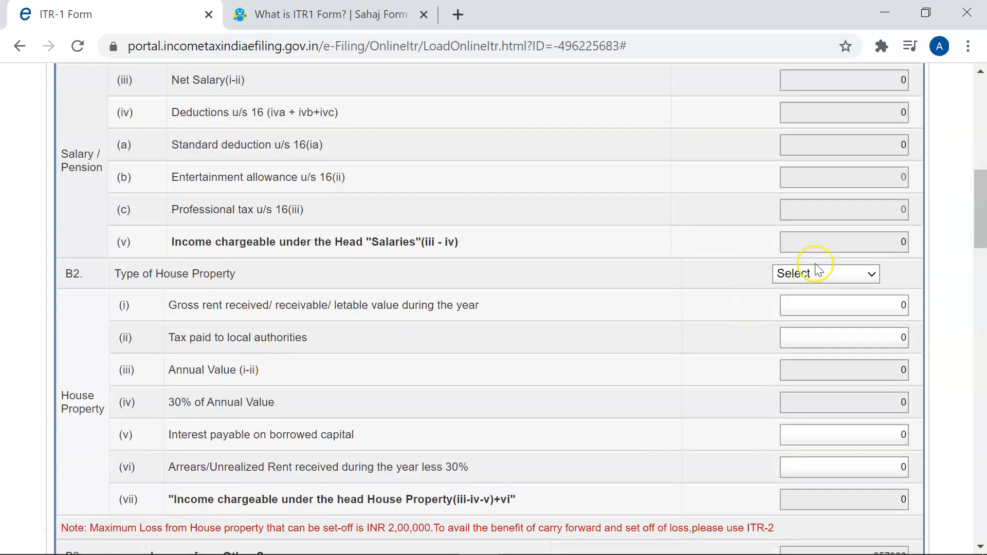
click(819, 273)
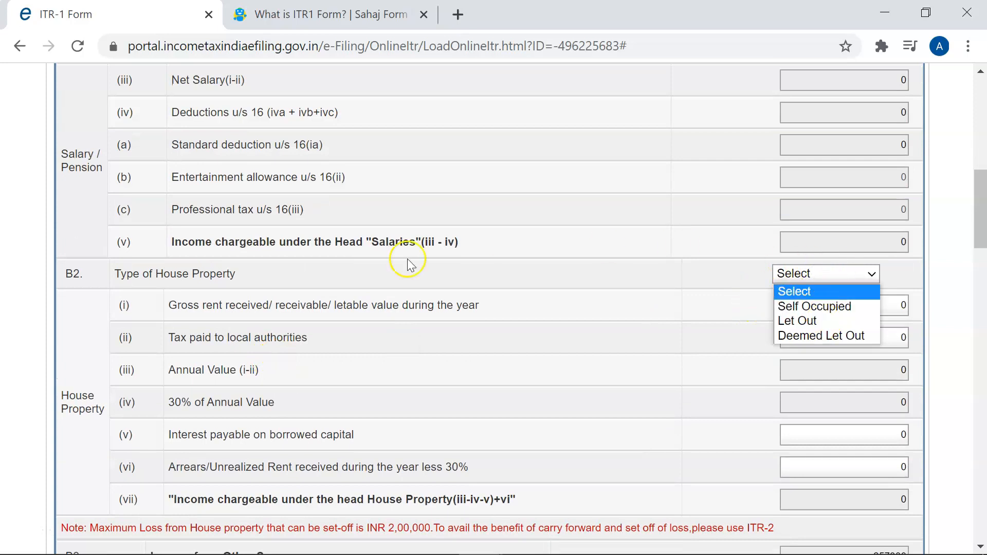
click(195, 281)
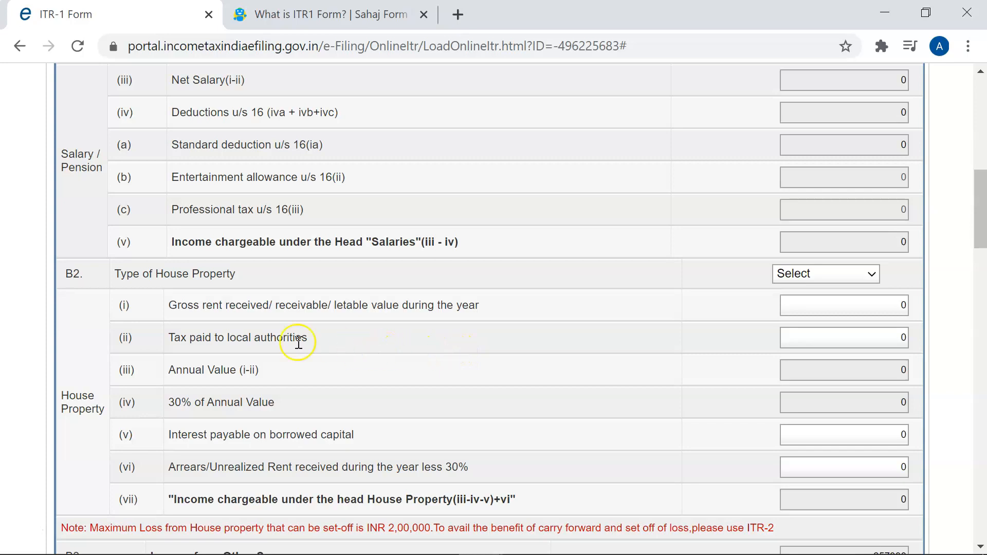
click(177, 307)
- Set the Type of House Property to Self Occupied and check the gross rent field
click(810, 273)
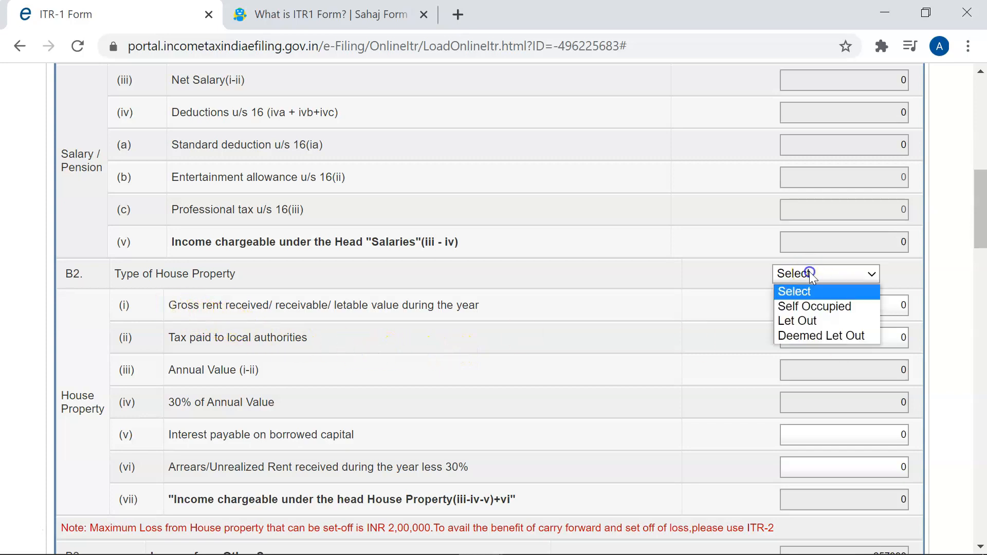
click(810, 305)
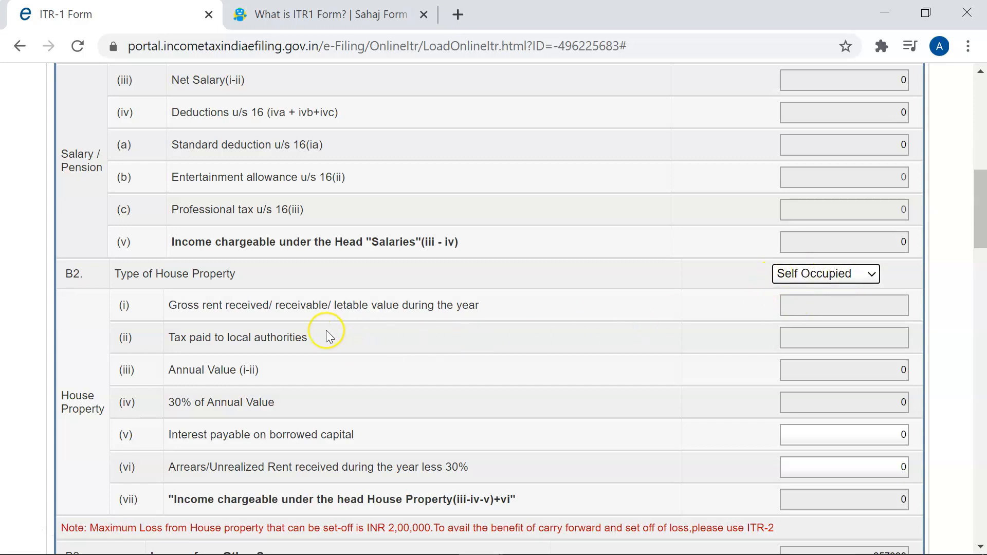
click(854, 302)
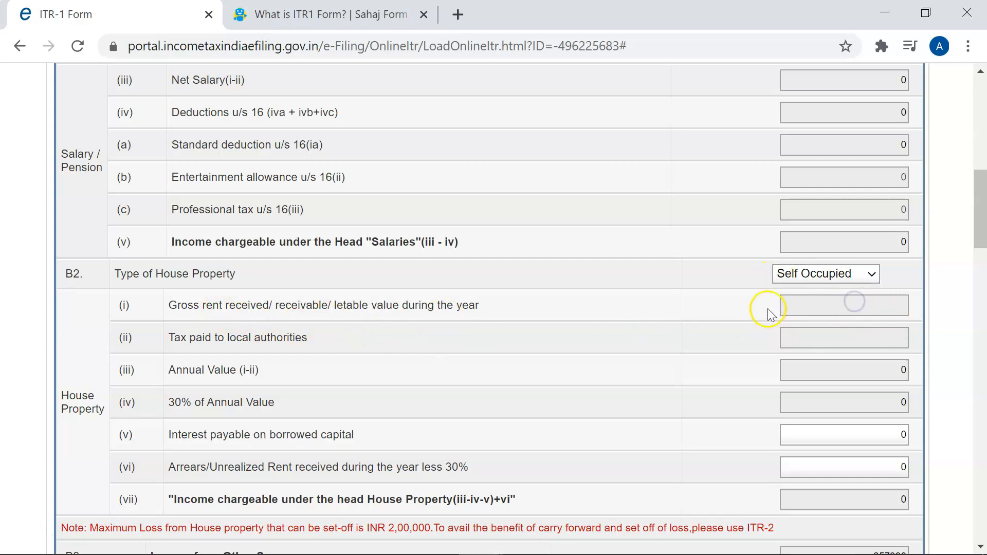
- Set the Type of House Property to Let Out and check its gross rent and local tax fields
click(809, 277)
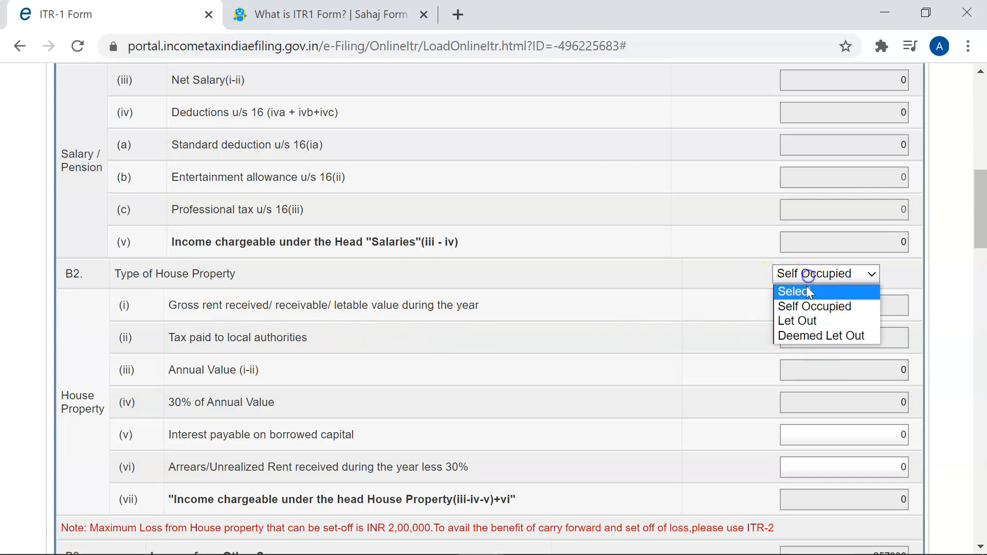
click(800, 323)
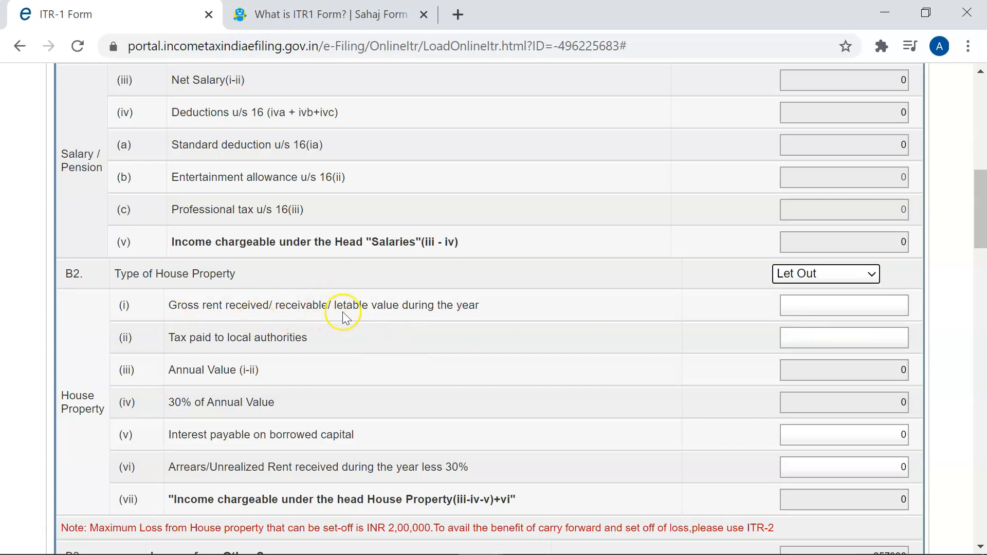
click(821, 307)
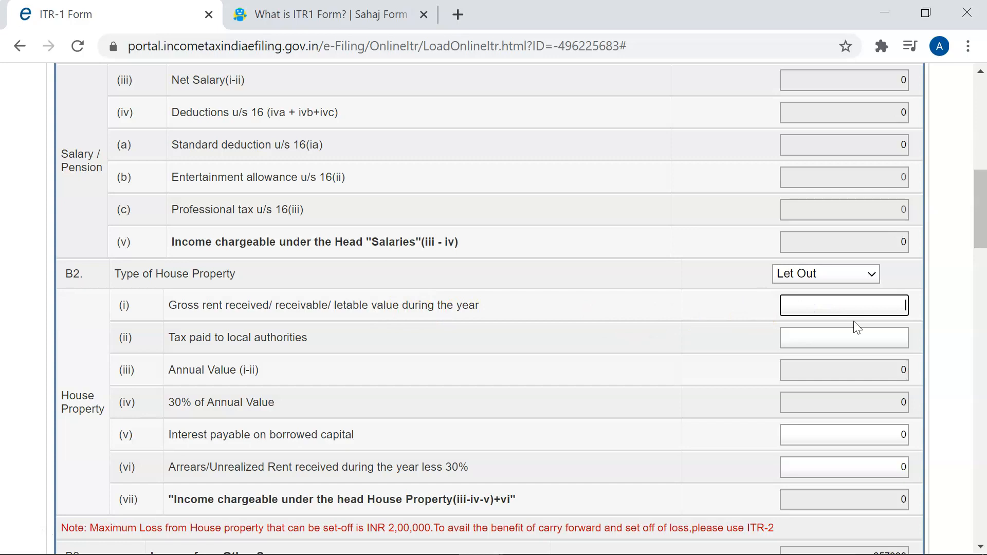
click(887, 339)
scroll(705, 424, down, 3)
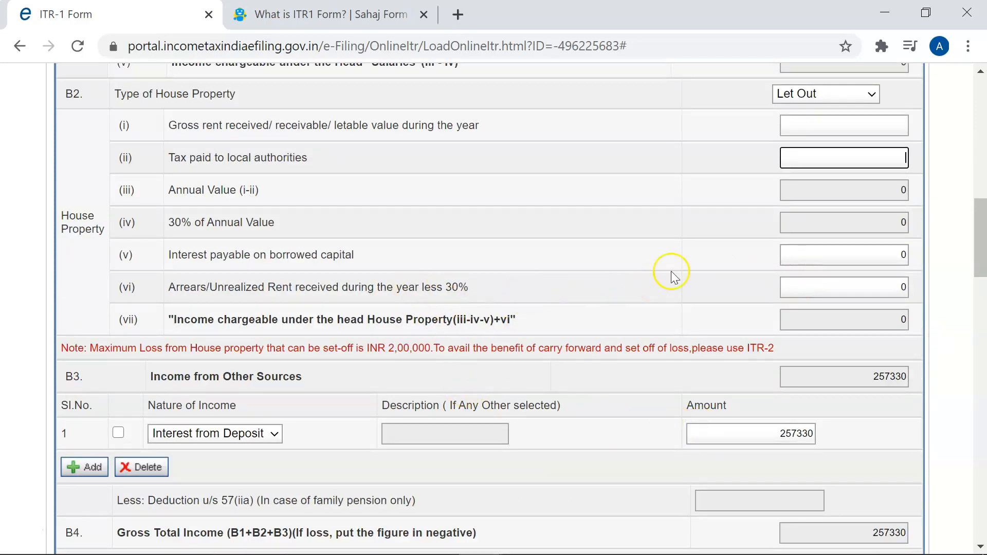
- Examine the house property fields for interest on borrowed capital, arrears of rent and chargeable income, and the loss set-off note
click(886, 257)
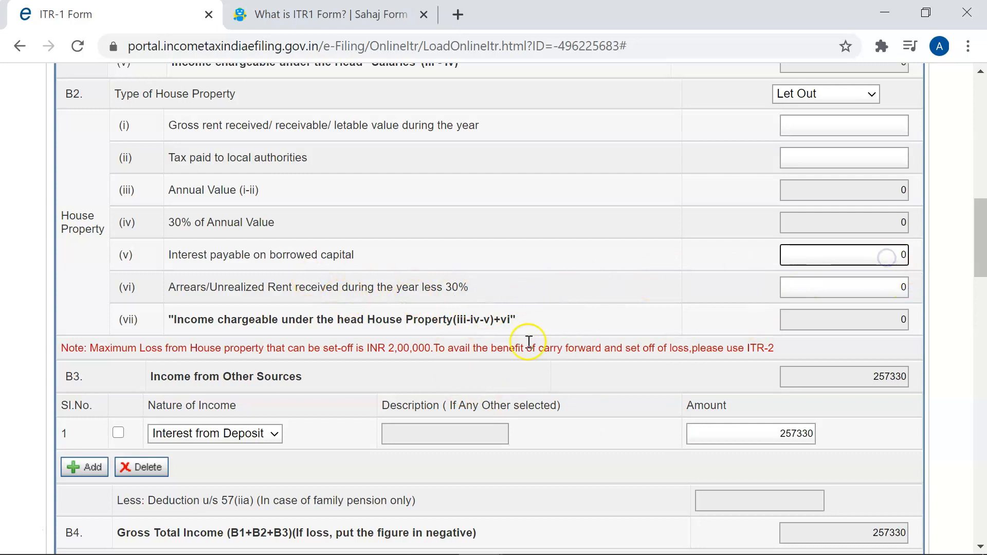
click(844, 287)
click(238, 250)
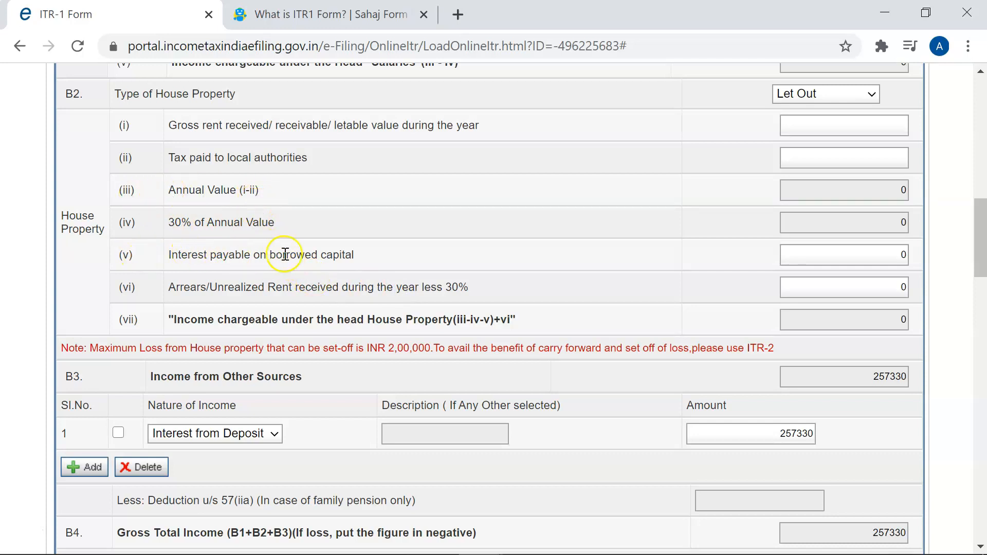
click(897, 255)
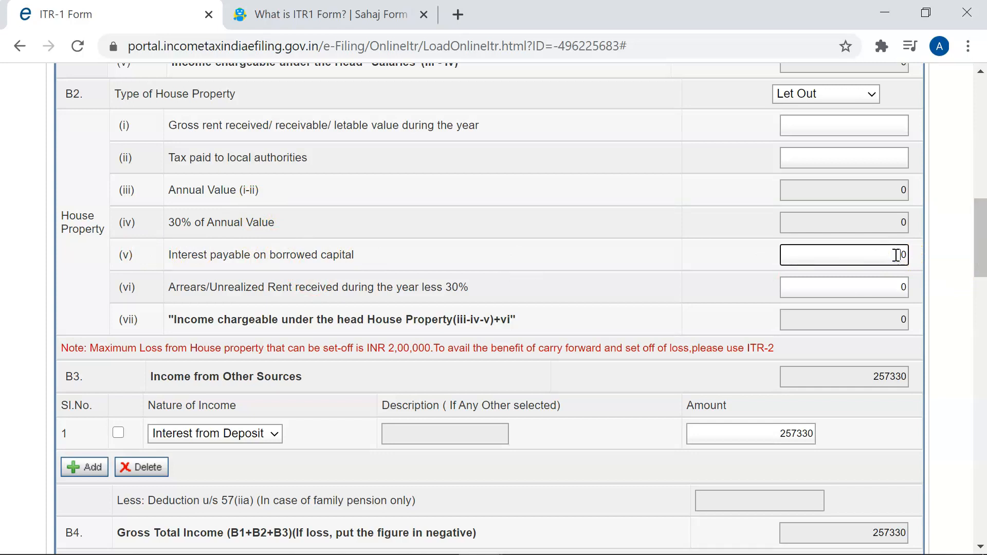
drag(896, 255, 906, 255)
click(847, 317)
scroll(848, 317, up, 2)
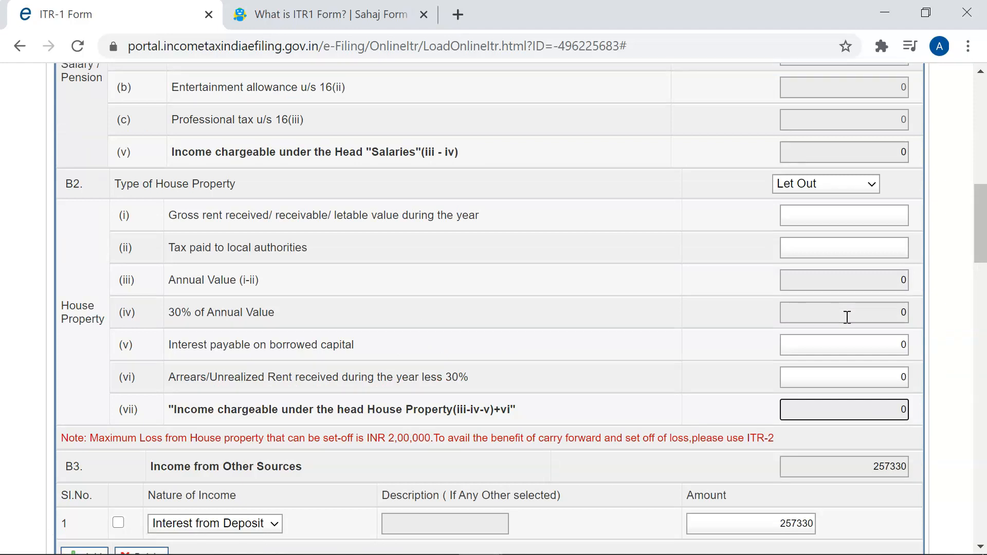
click(821, 196)
click(680, 226)
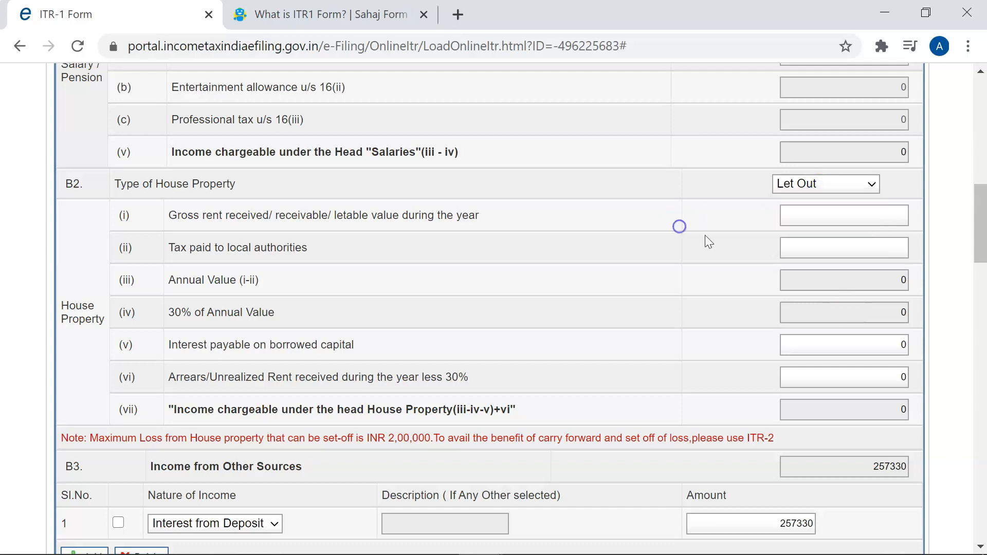
scroll(740, 398, down, 2)
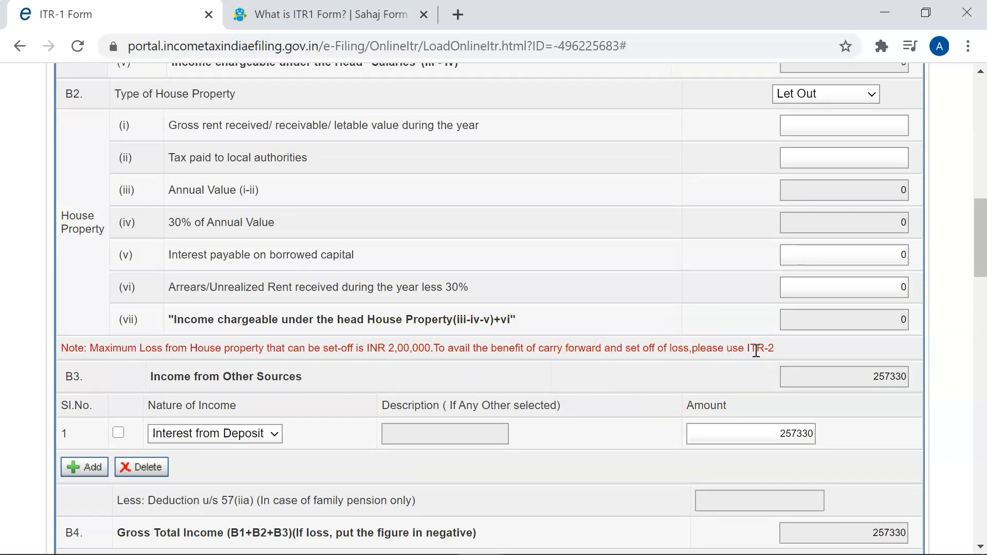
- Add a second row under Income from Other Sources and check the amount for Interest from Deposit
scroll(756, 352, down, 2)
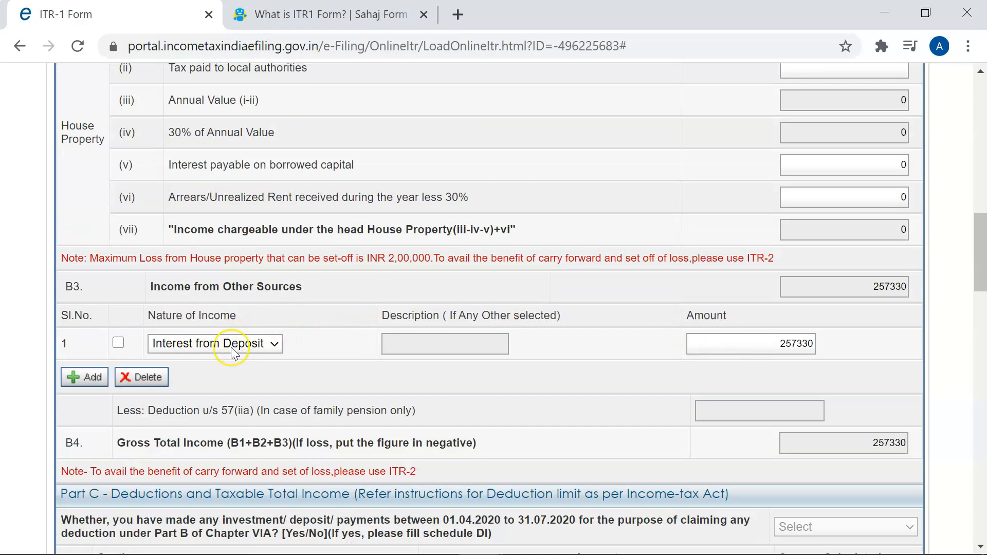
click(87, 378)
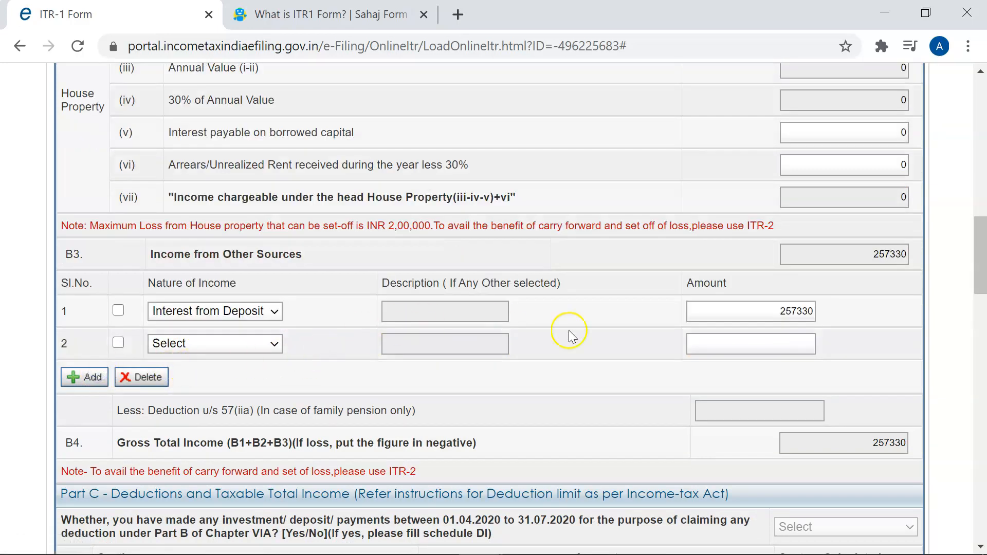
drag(709, 312, 830, 319)
click(777, 311)
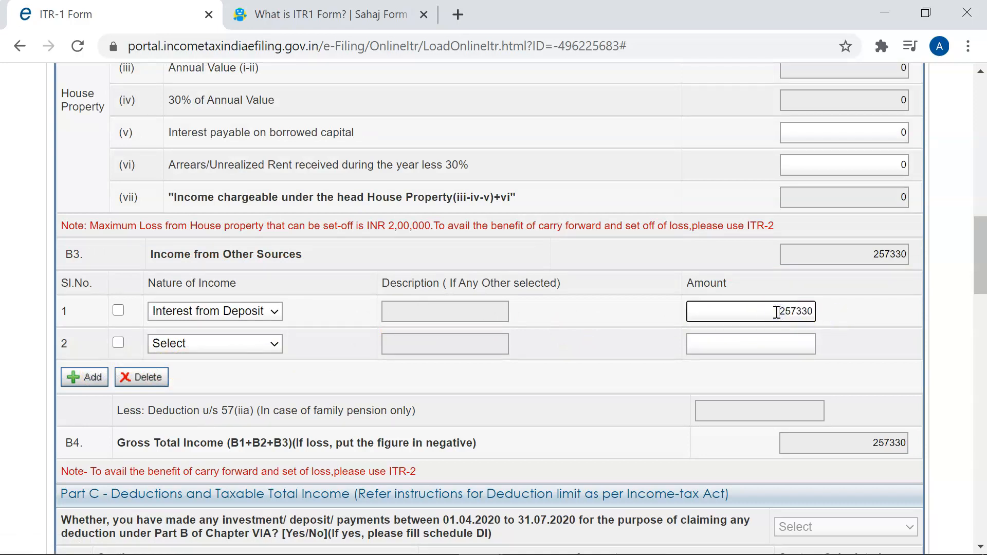
- Set the second other-sources income row to Interest from Saving Account with an amount of 5200
click(268, 345)
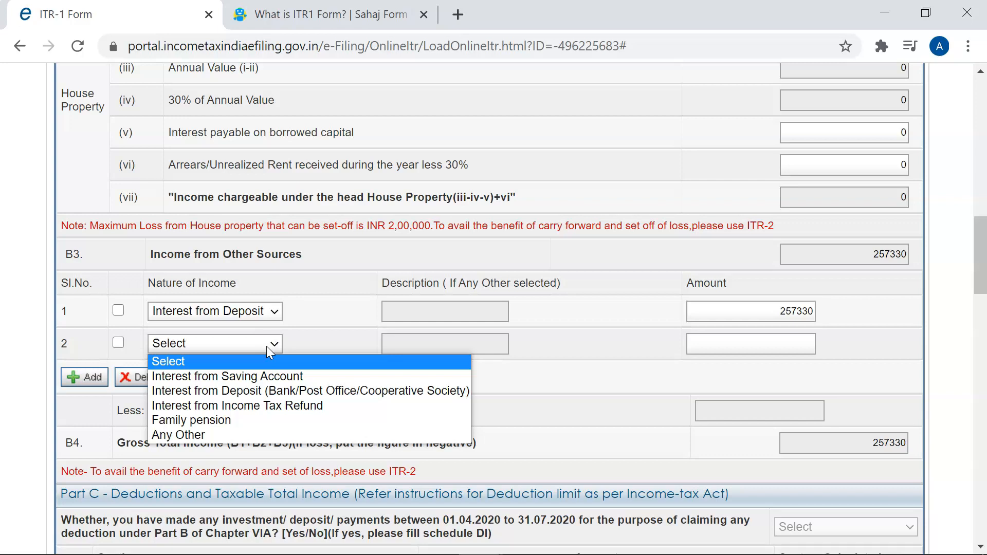
click(278, 376)
click(279, 377)
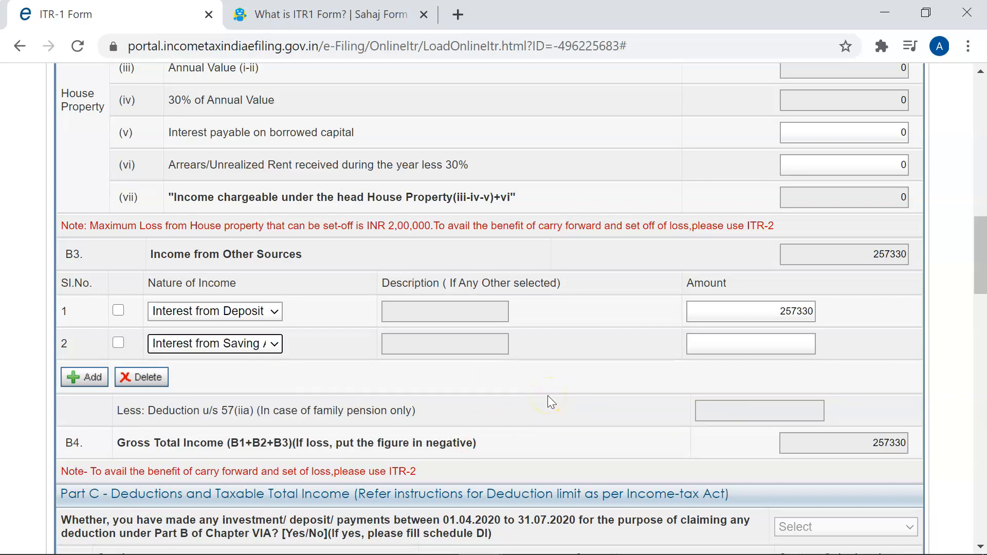
click(795, 348)
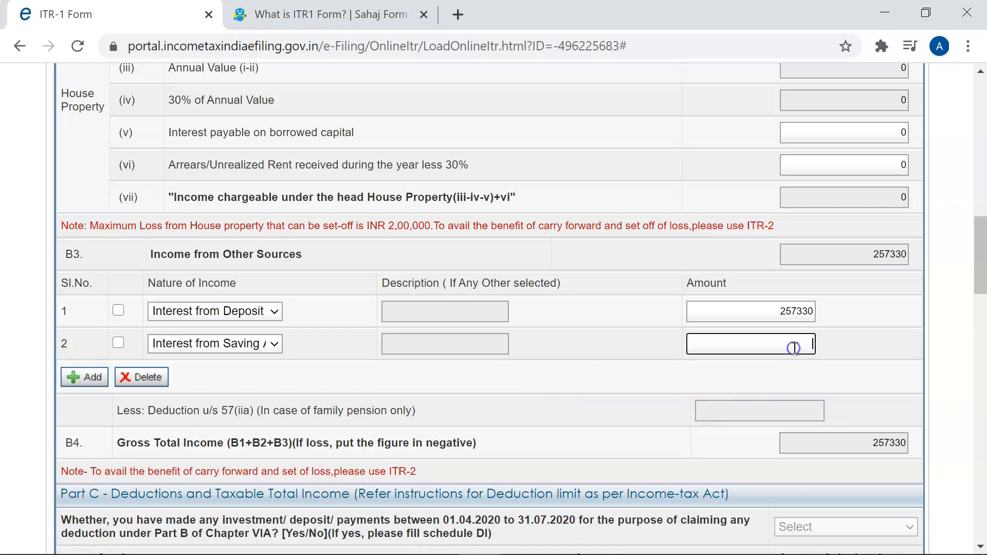
text(5200)
- Examine the Part C deduction rows from 80C to 80E and the 80C amount field
scroll(776, 348, down, 5)
click(689, 320)
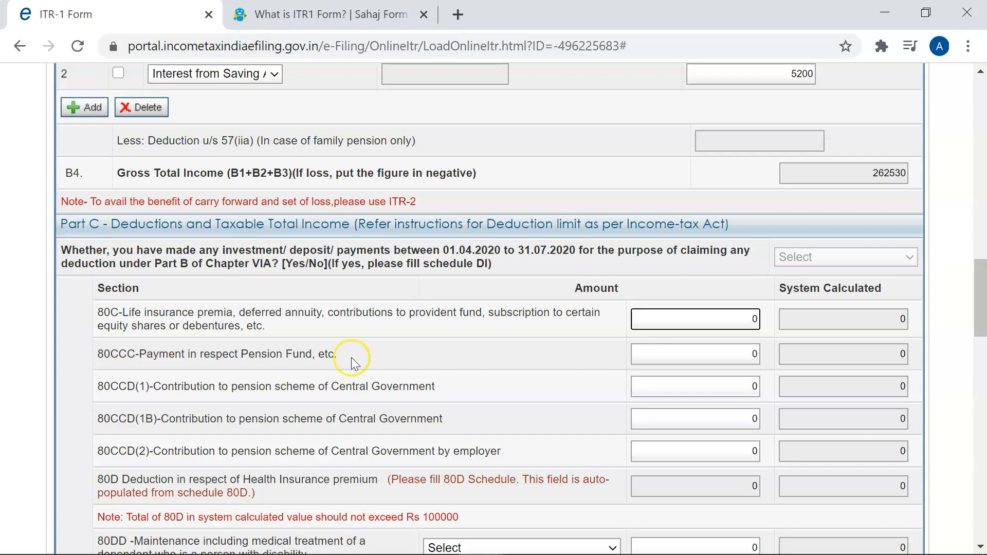
click(133, 312)
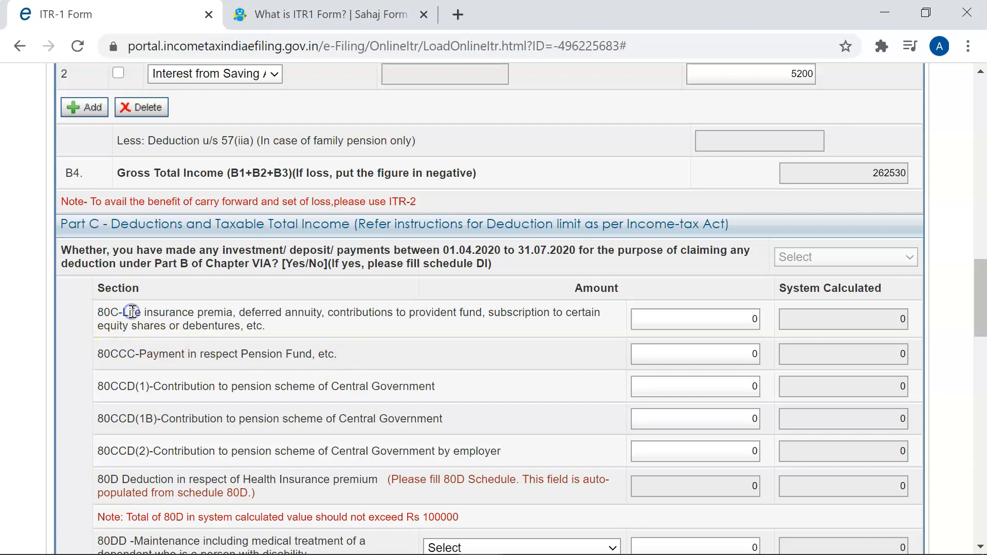
click(736, 318)
double_click(757, 318)
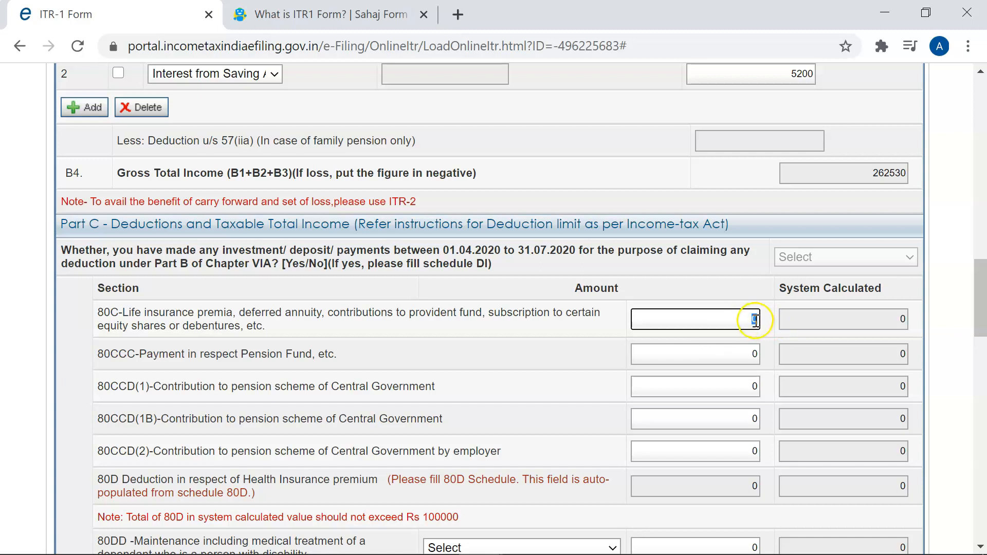
scroll(750, 320, down, 2)
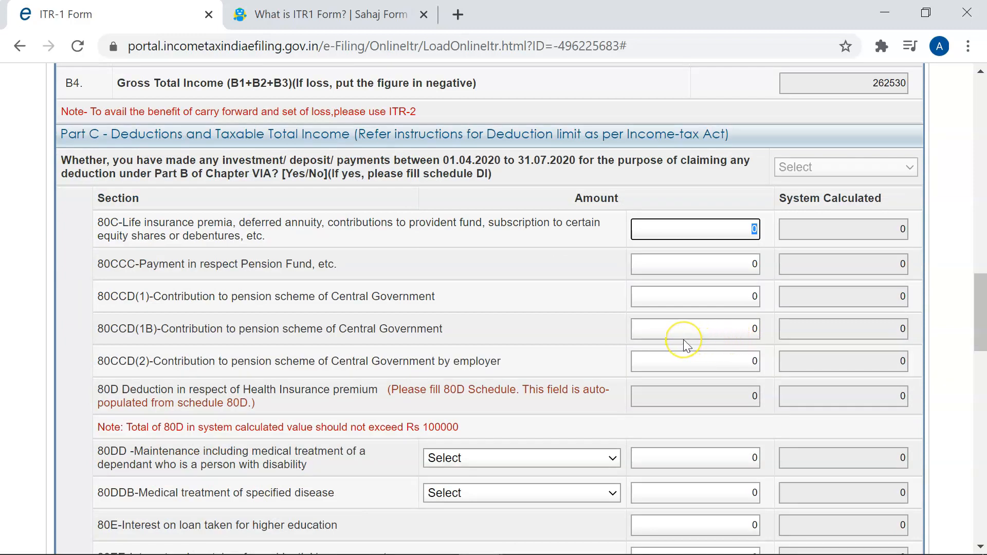
click(605, 234)
drag(687, 224, 806, 228)
- Enter deduction amounts of 50000 for section 80CCD(1B) and 150000 for section 80C
click(717, 329)
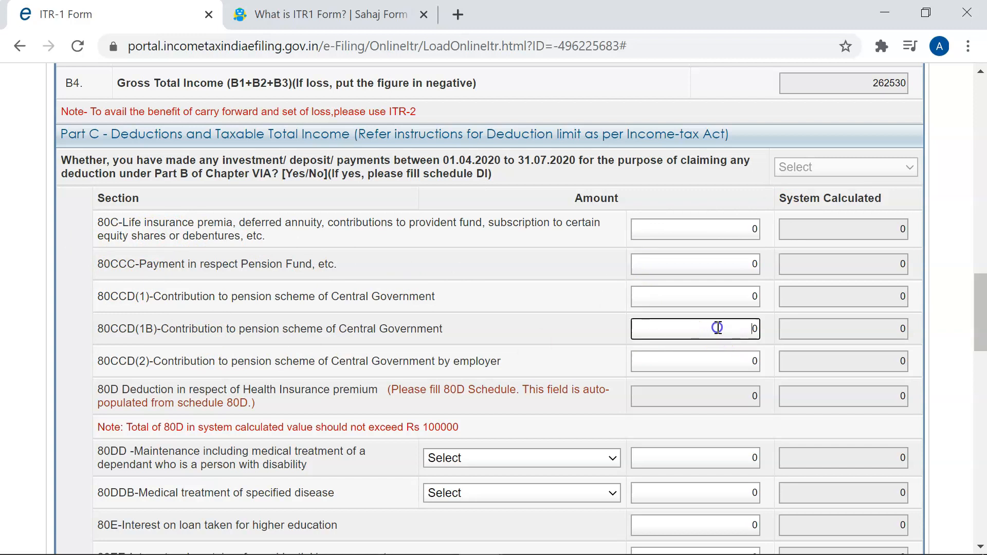
text(50000)
click(736, 229)
text(150000)
click(548, 338)
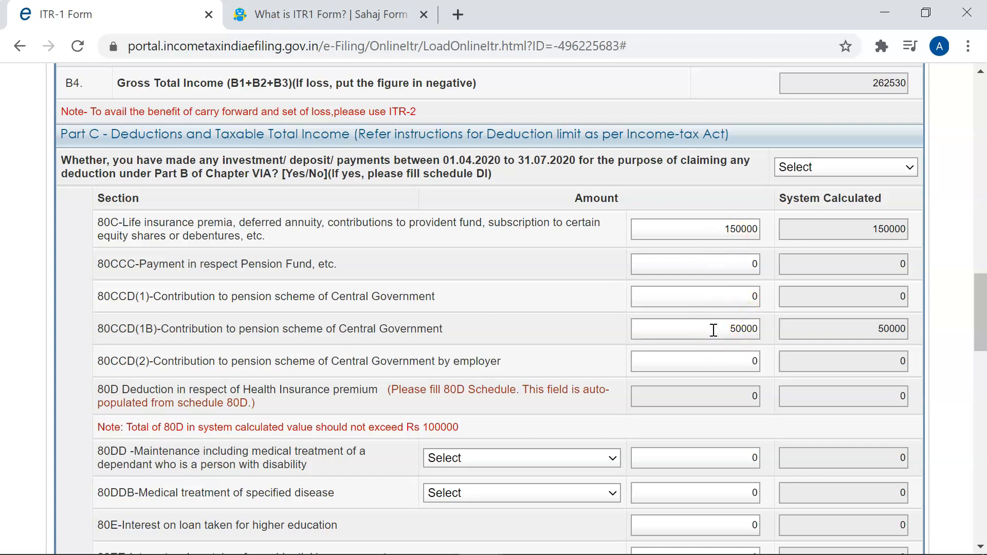
- Open Schedule 80D from the health insurance deduction row and review its self, family and parents fields
scroll(713, 330, down, 3)
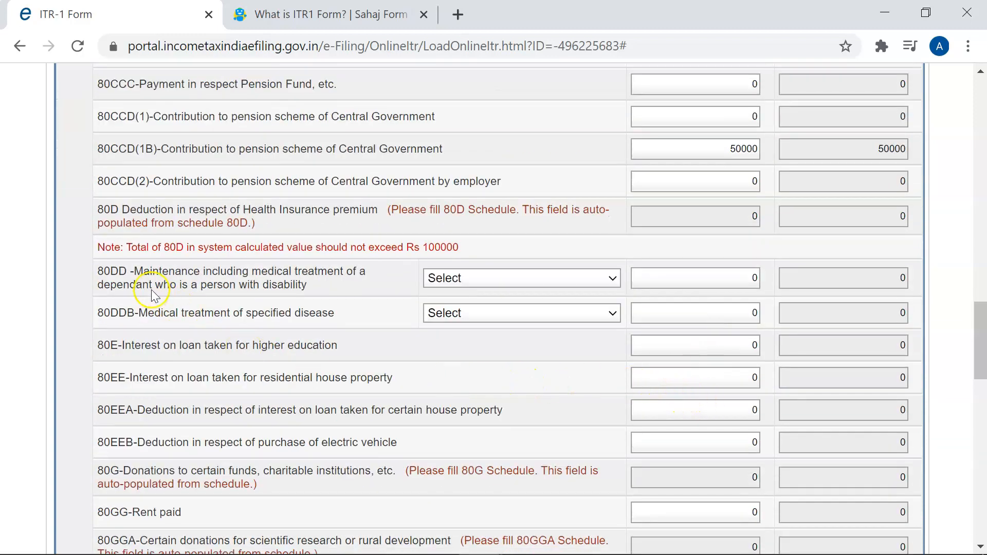
click(171, 226)
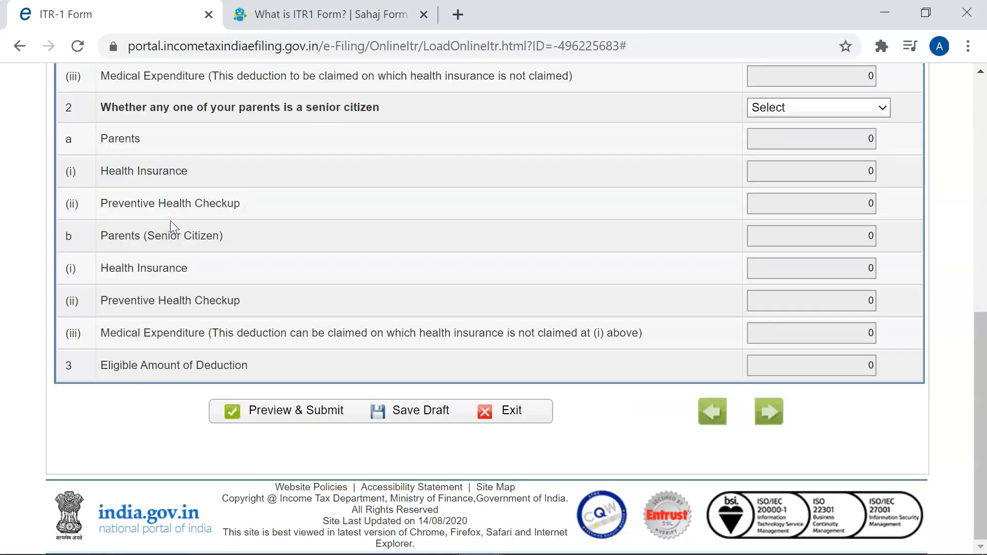
scroll(171, 221, up, 3)
scroll(303, 253, up, 2)
scroll(409, 282, up, 2)
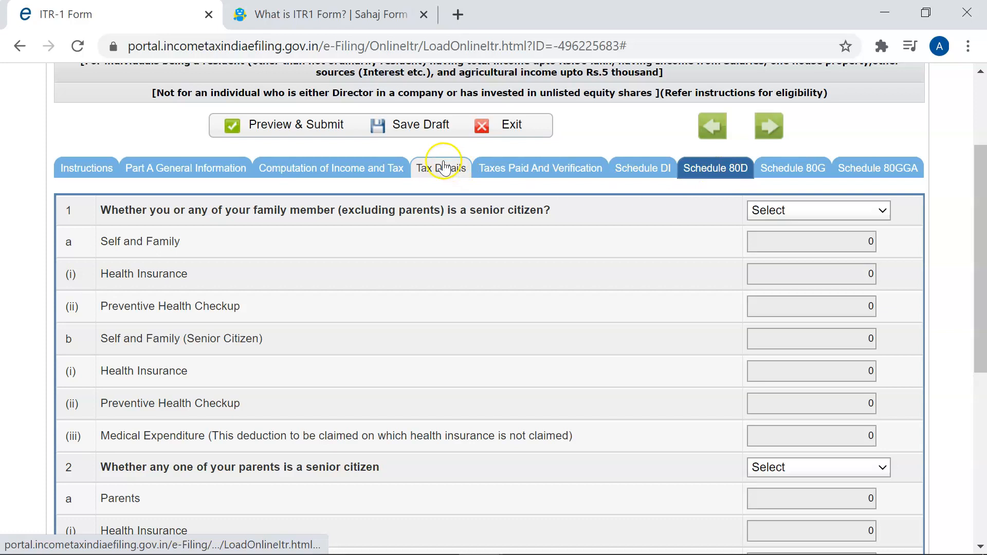
- Return to the Part C deductions in Computation of Income and Tax
click(289, 174)
scroll(342, 271, down, 15)
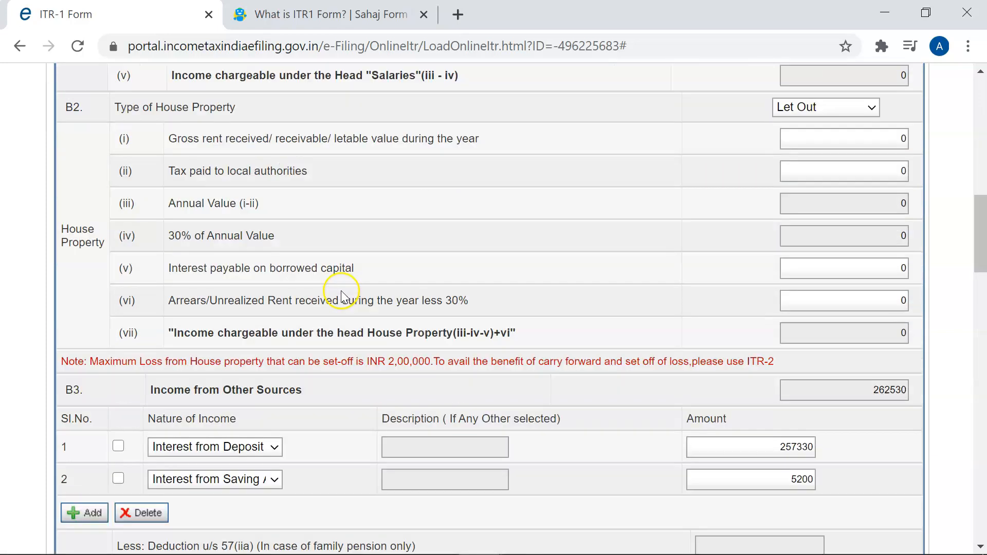
scroll(335, 312, down, 9)
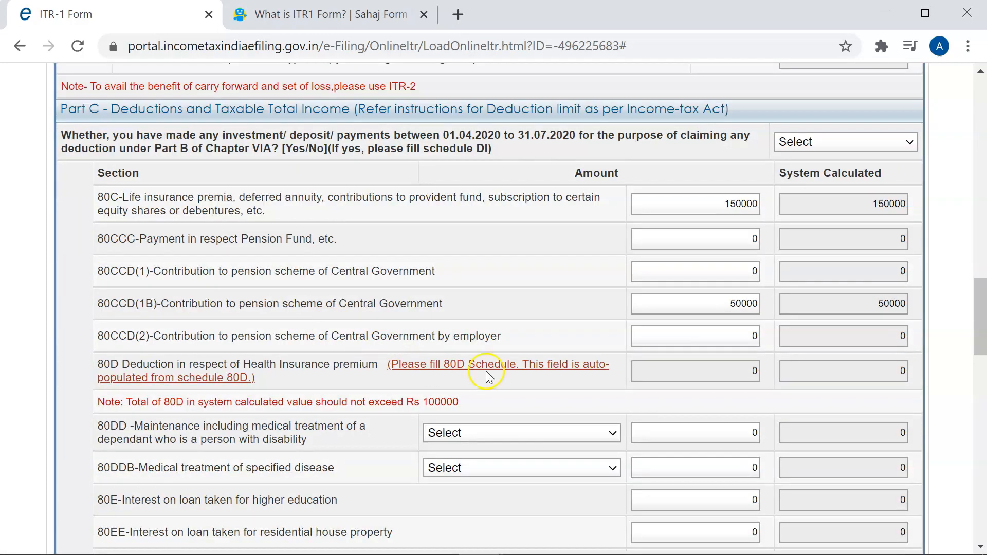
- In Schedule 80D, answer NO to the self and family senior citizen question and enter 25000 for their health insurance
click(464, 369)
scroll(619, 247, up, 6)
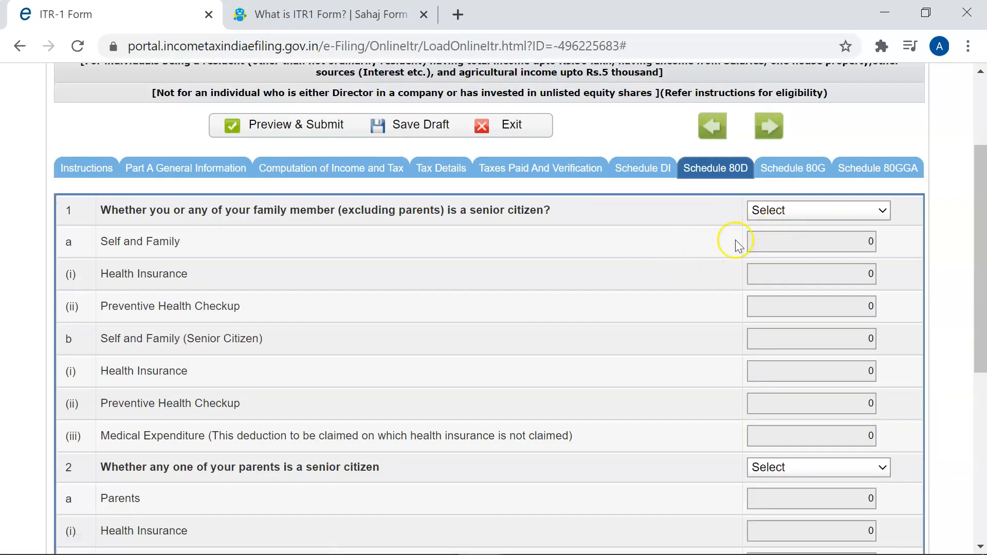
click(782, 220)
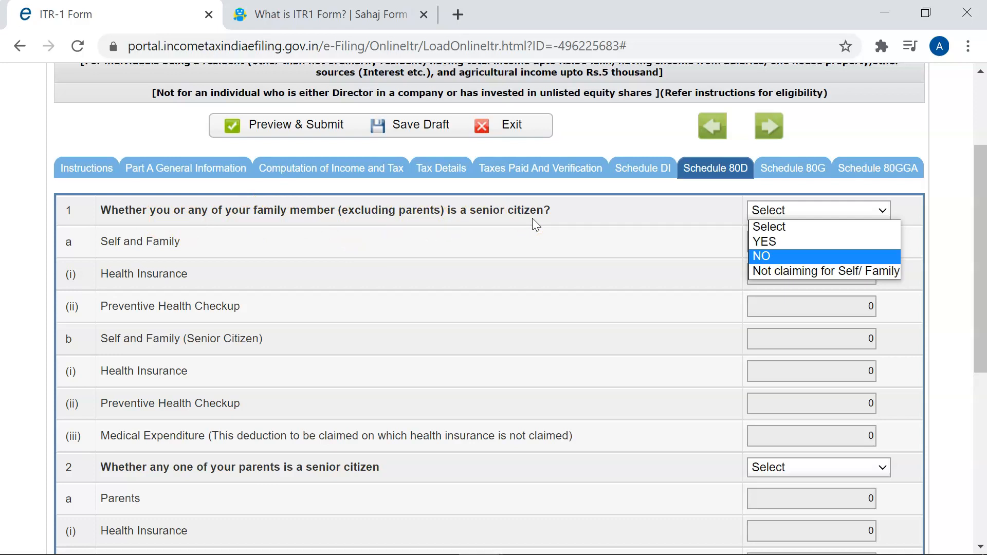
click(807, 256)
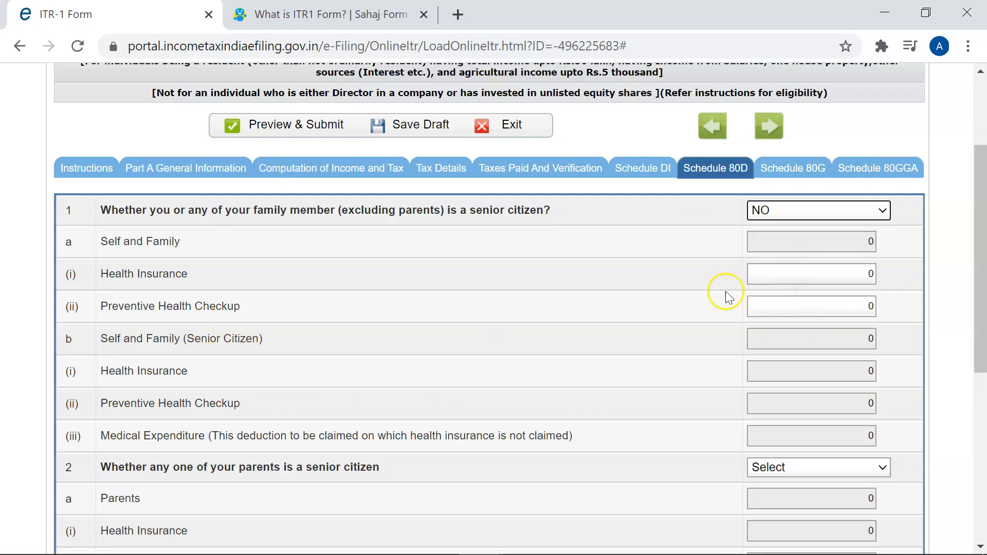
click(842, 284)
drag(841, 284, 891, 283)
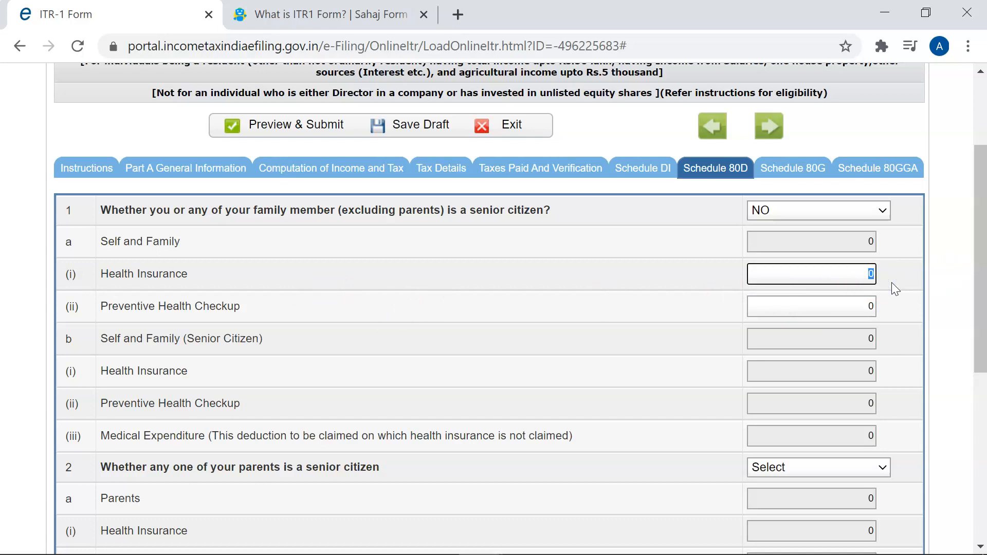
text(25000)
click(720, 350)
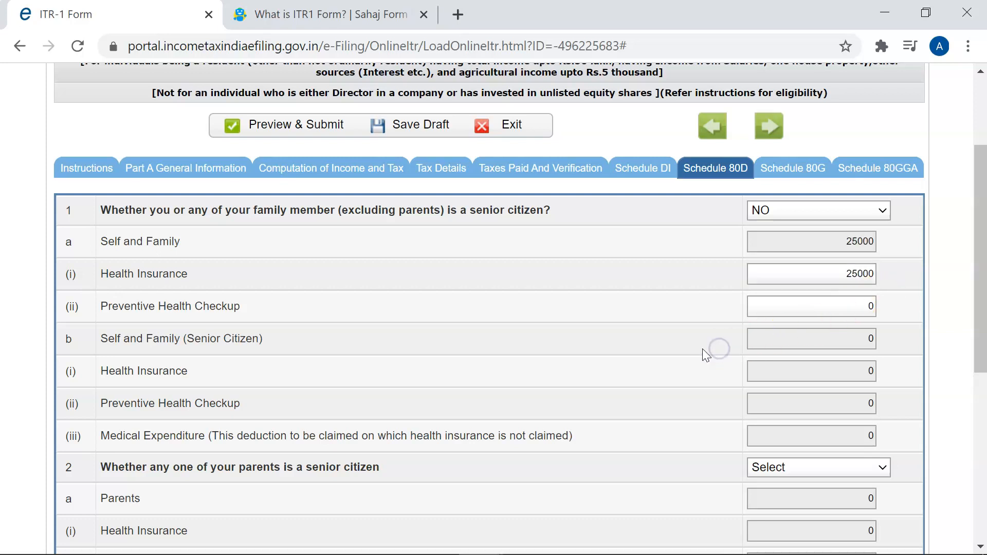
- Answer NO in Schedule 80D to whether any one of the parents is a senior citizen
scroll(704, 349, down, 3)
scroll(703, 349, down, 3)
scroll(684, 351, up, 2)
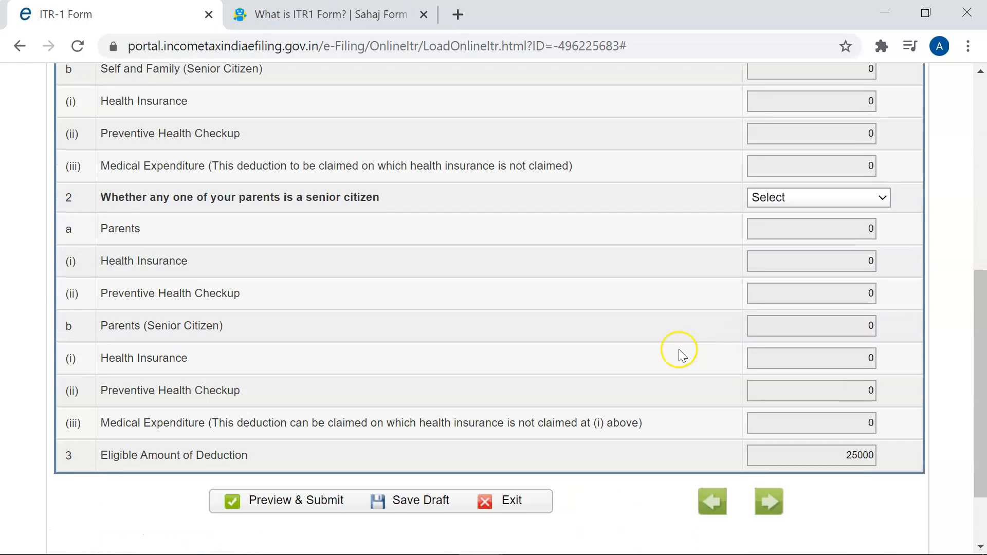
click(835, 205)
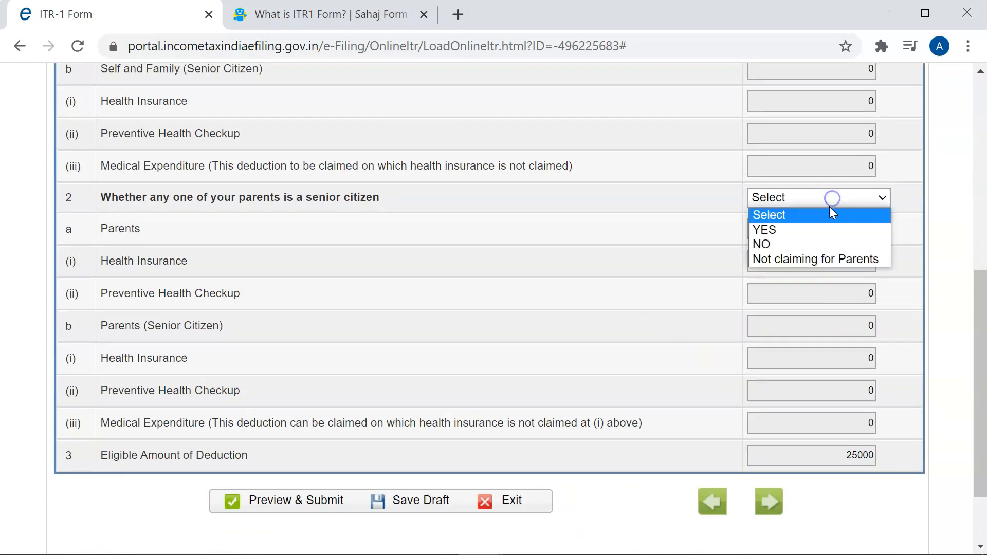
click(798, 245)
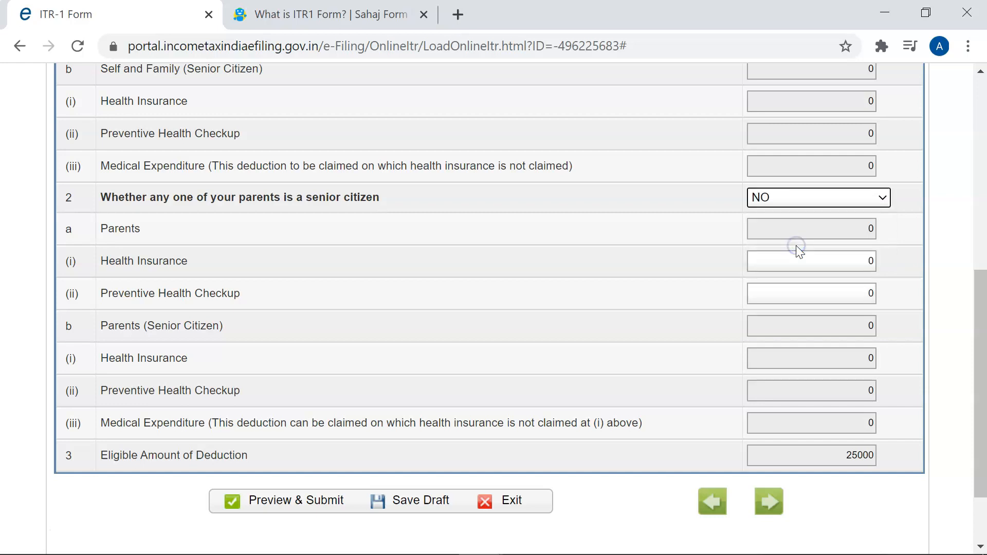
click(764, 204)
click(772, 230)
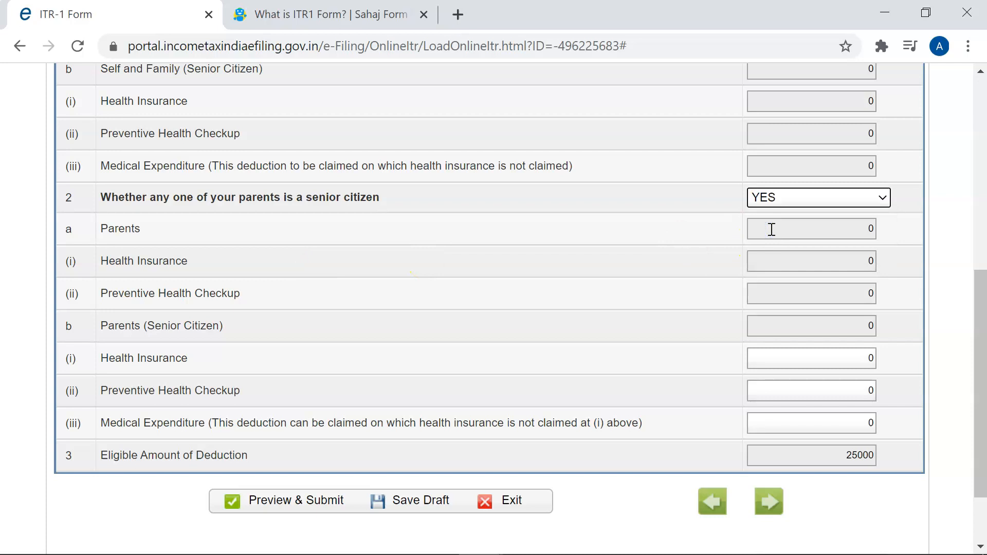
click(767, 195)
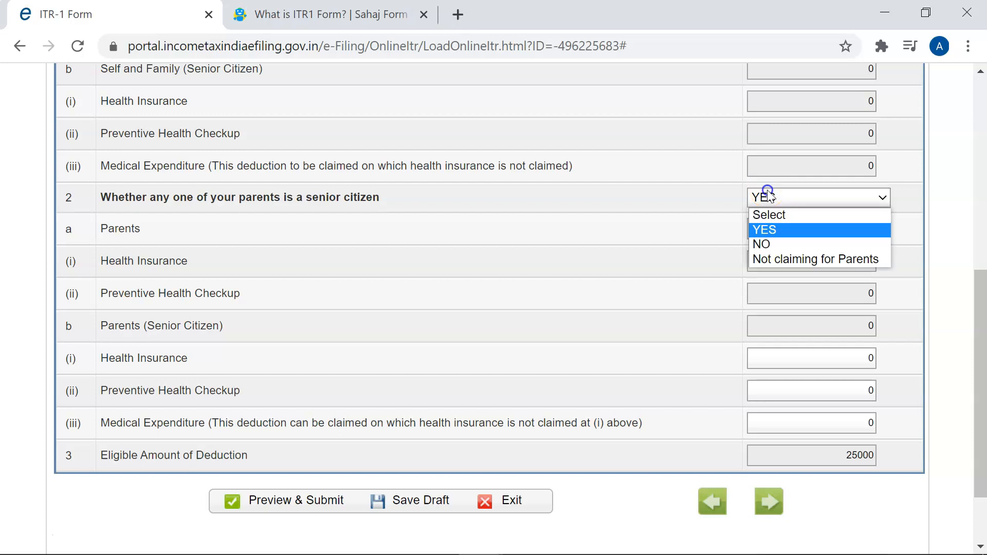
click(769, 245)
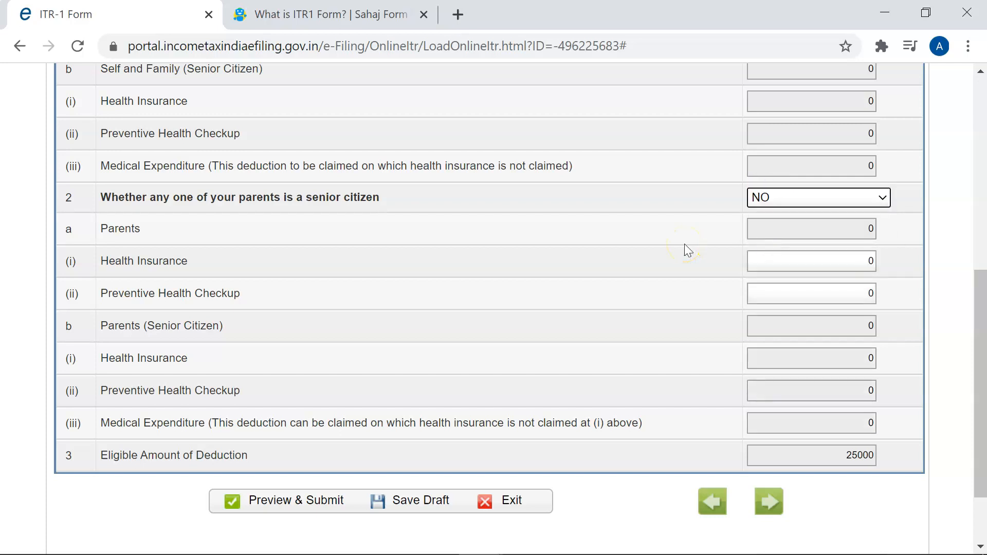
- Return to Computation of Income and Tax and review the deductions from 80D to 80U, total income and tax payable
scroll(685, 246, up, 8)
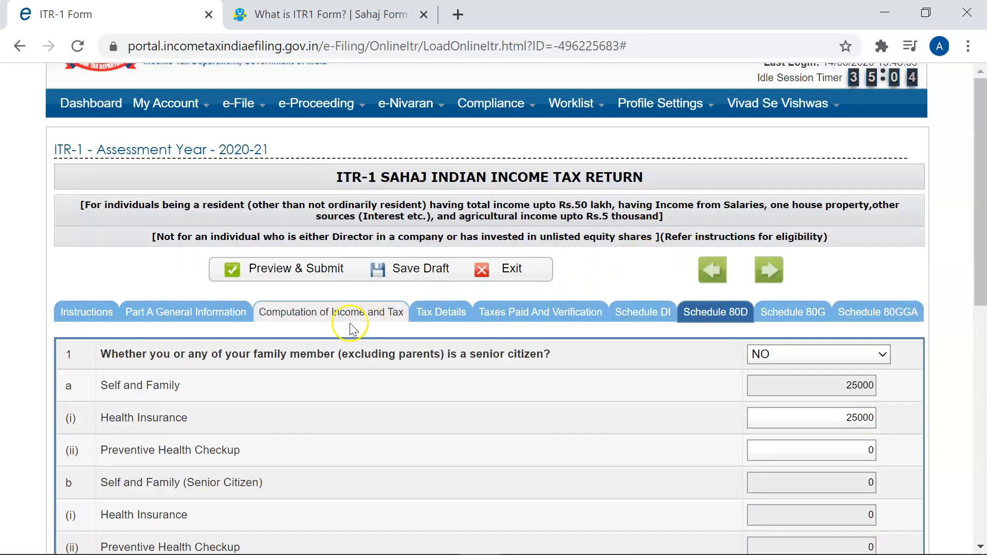
click(327, 314)
scroll(348, 352, down, 15)
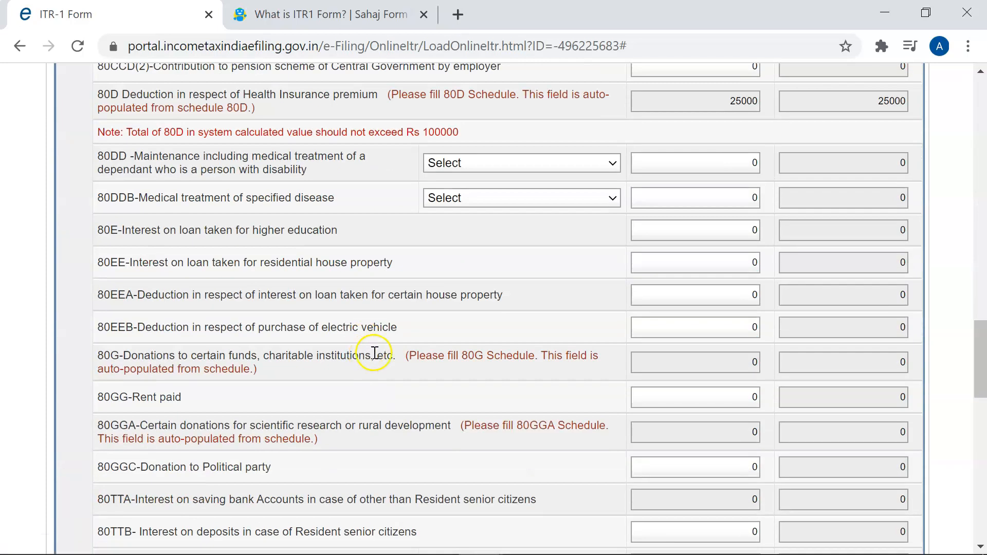
scroll(340, 355, up, 2)
click(651, 186)
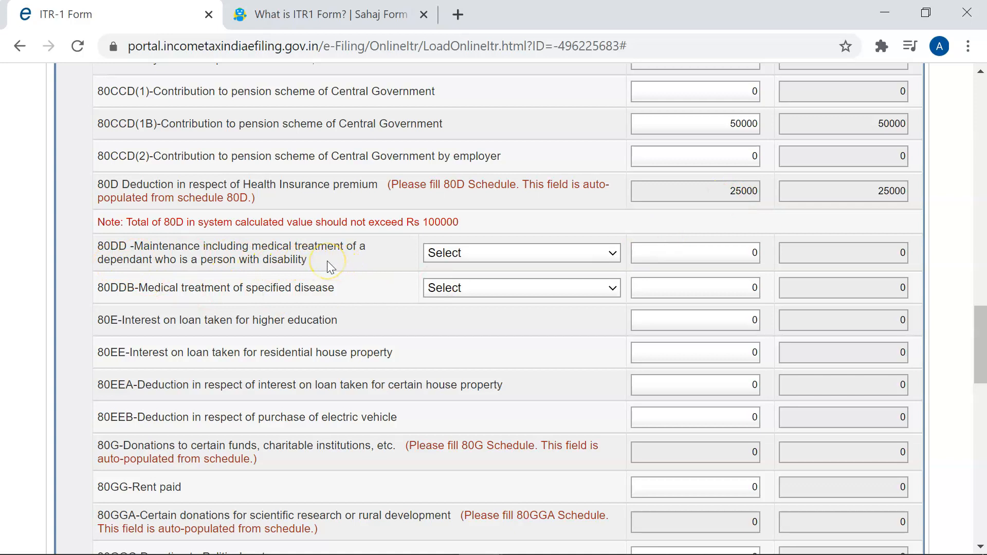
scroll(327, 260, down, 2)
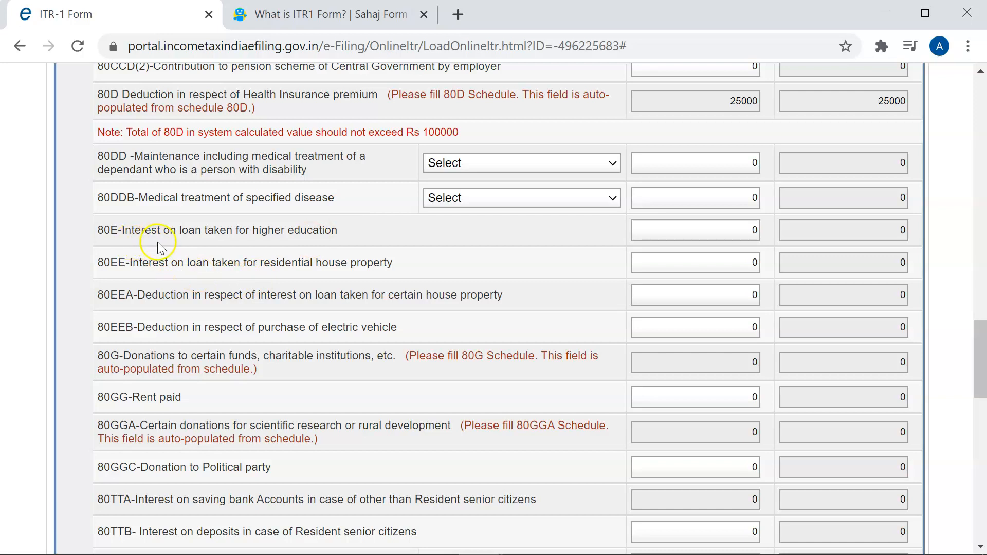
click(670, 236)
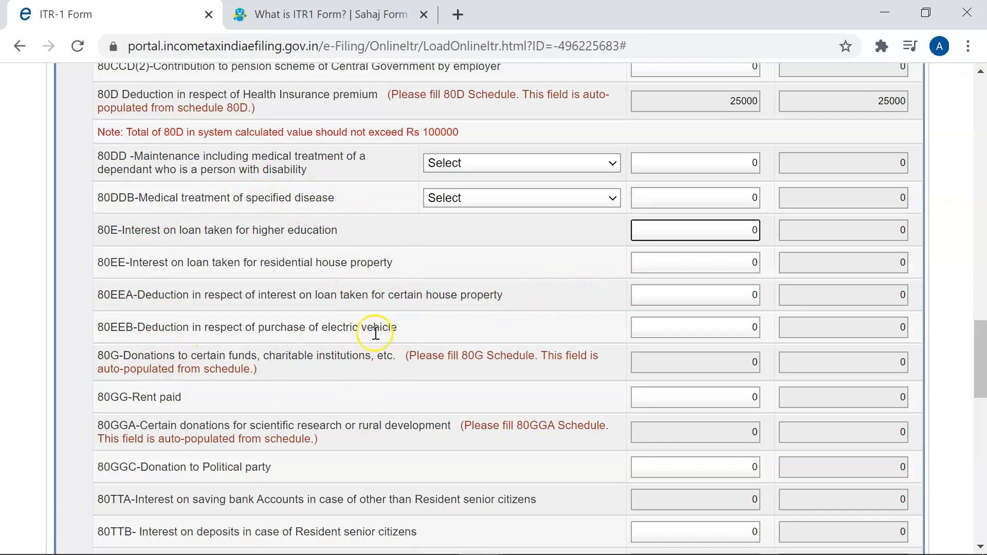
scroll(375, 331, down, 2)
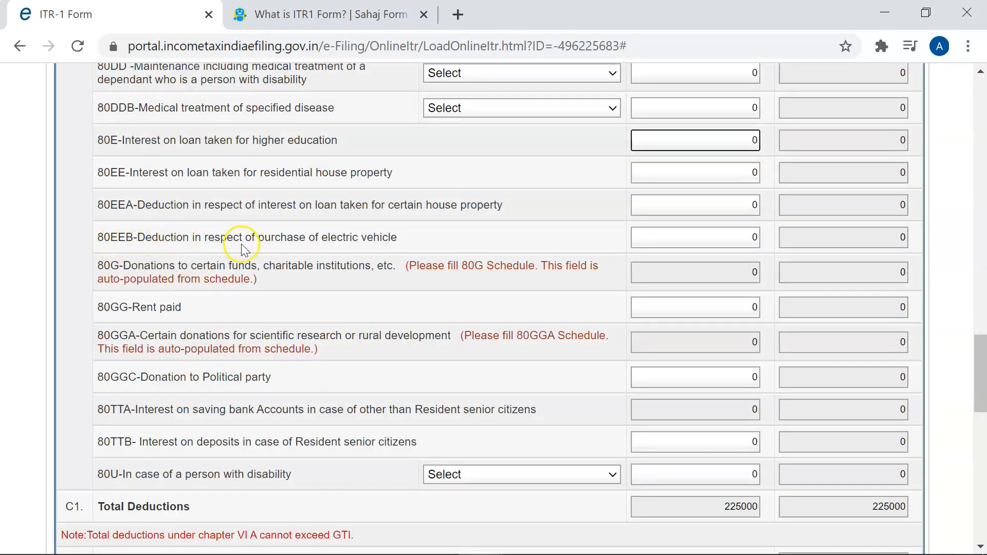
click(739, 236)
drag(739, 236, 793, 236)
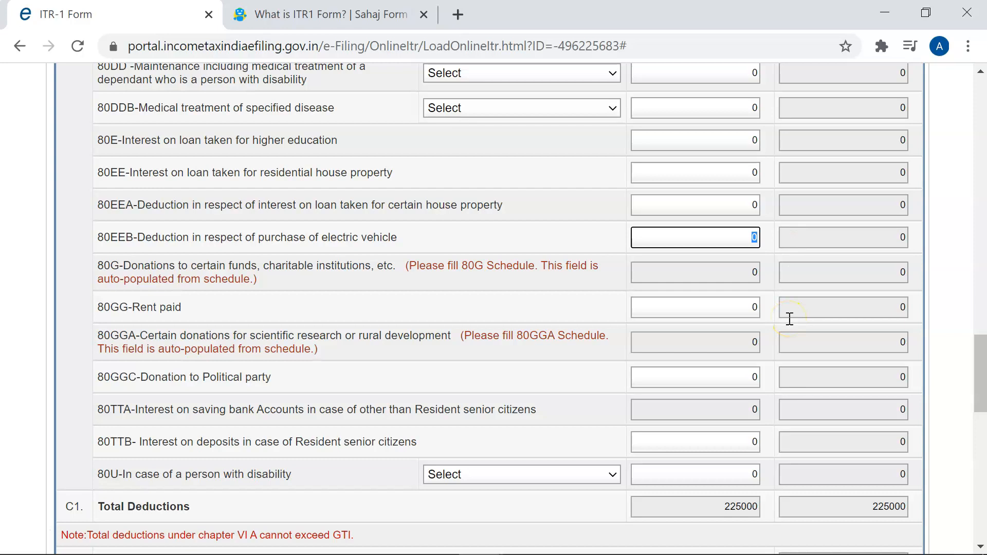
scroll(790, 319, down, 2)
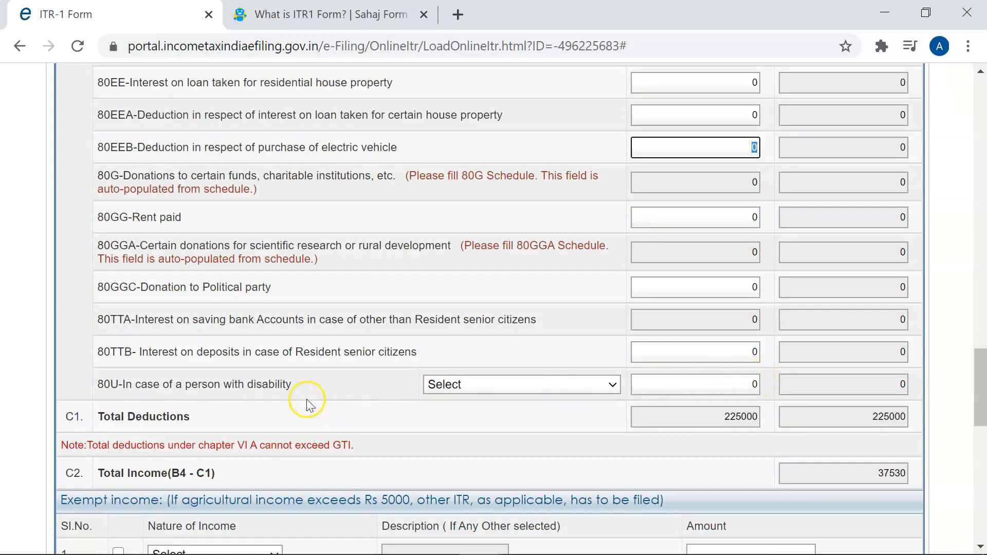
scroll(442, 414, down, 2)
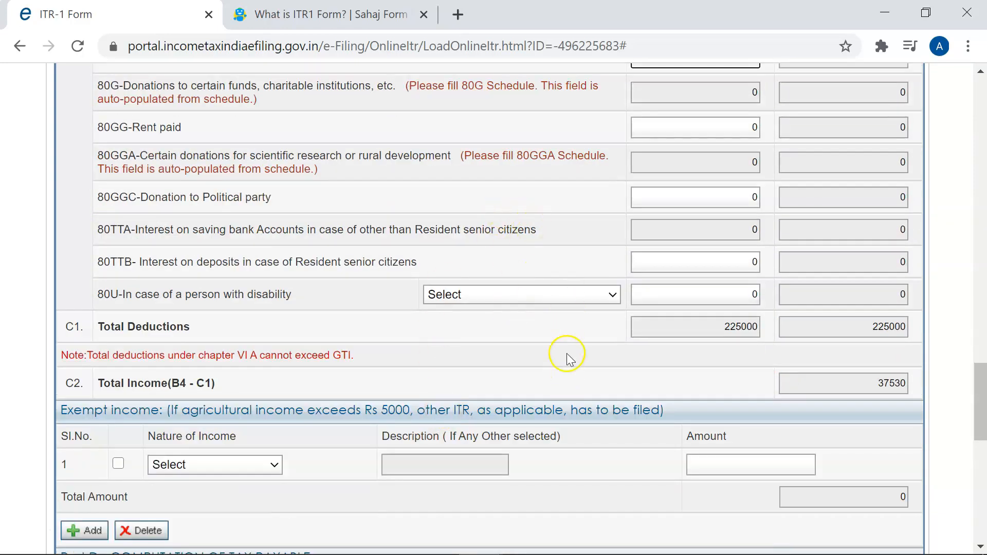
scroll(570, 345, down, 4)
scroll(405, 328, down, 4)
scroll(578, 344, down, 6)
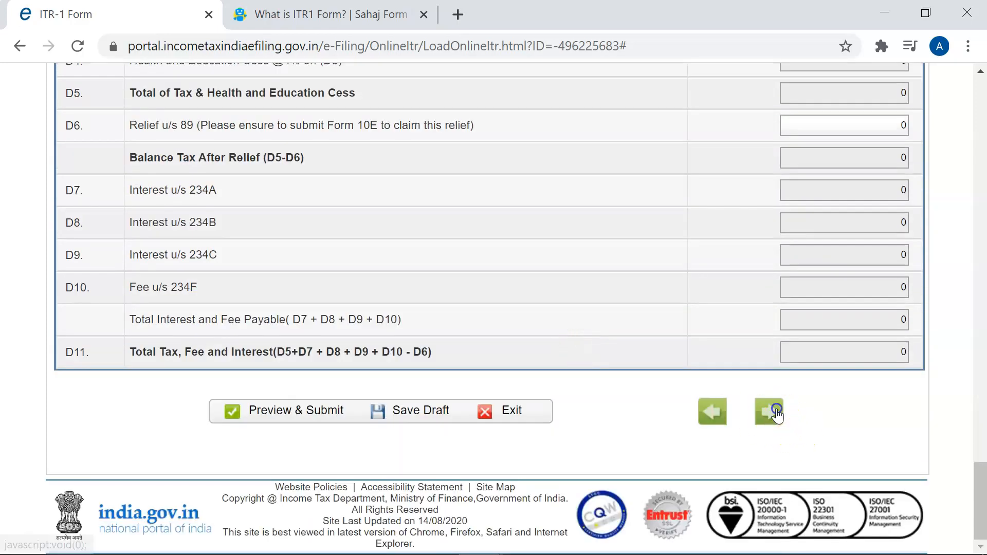
- Open Tax Details and examine the tax deducted at source entries for salary and other income
click(768, 411)
scroll(794, 408, up, 8)
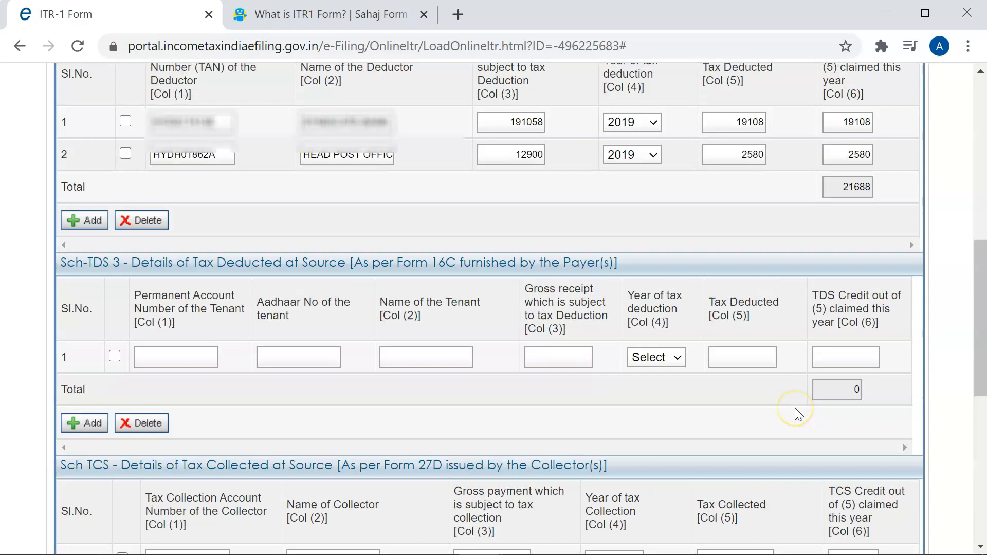
scroll(795, 409, up, 10)
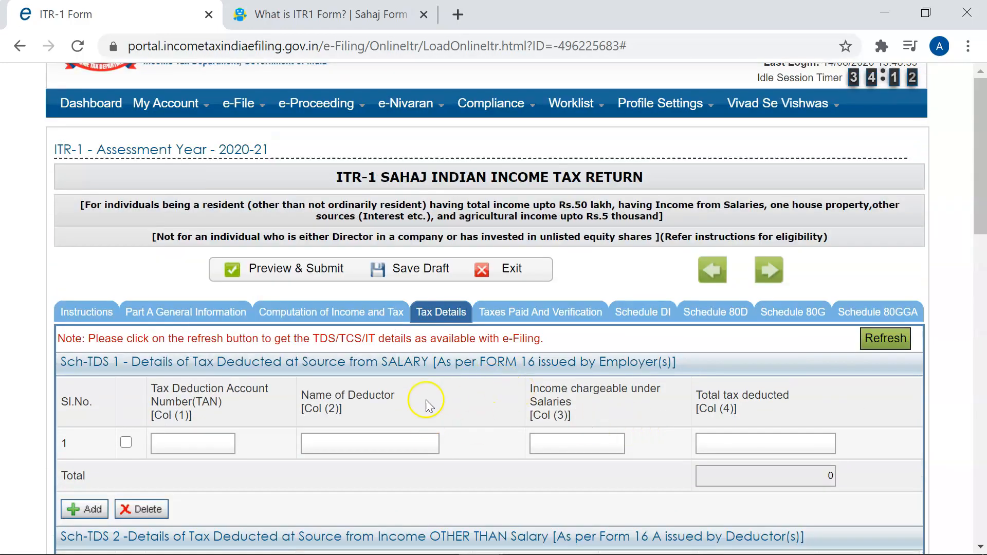
scroll(426, 404, down, 5)
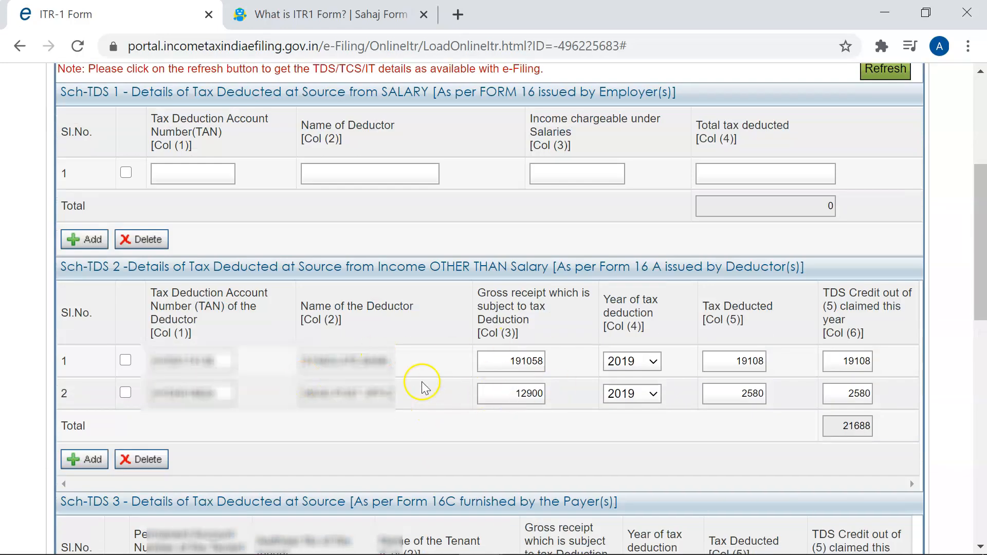
scroll(675, 350, up, 3)
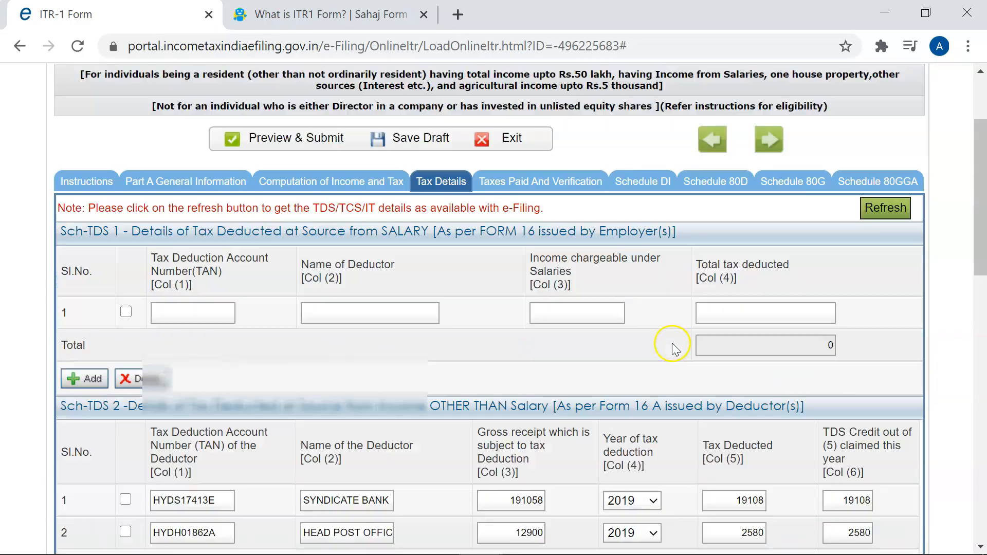
- Open Taxes Paid and Verification and check the total taxes paid and the refund amount in row D14
scroll(675, 350, up, 1)
click(594, 221)
scroll(640, 399, down, 4)
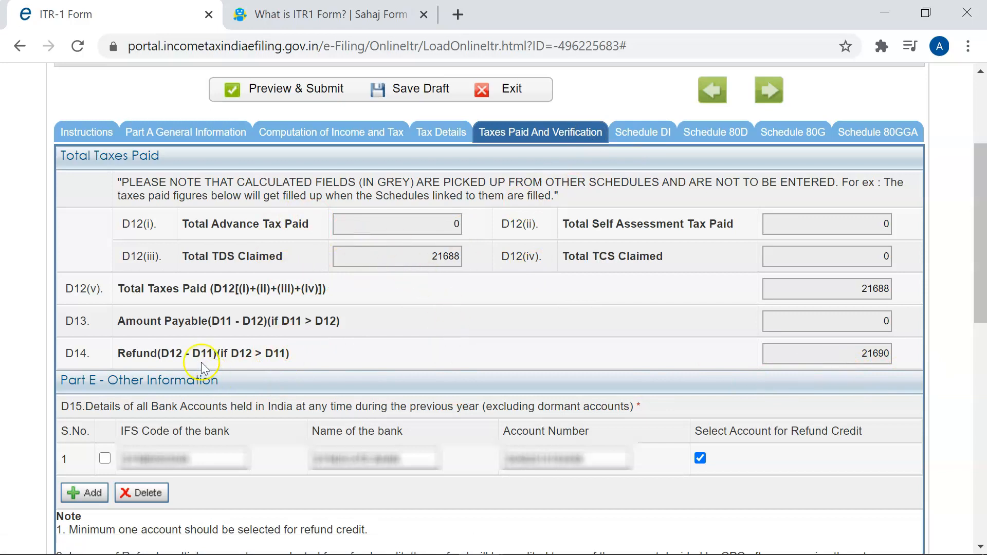
click(862, 354)
drag(840, 354, 905, 356)
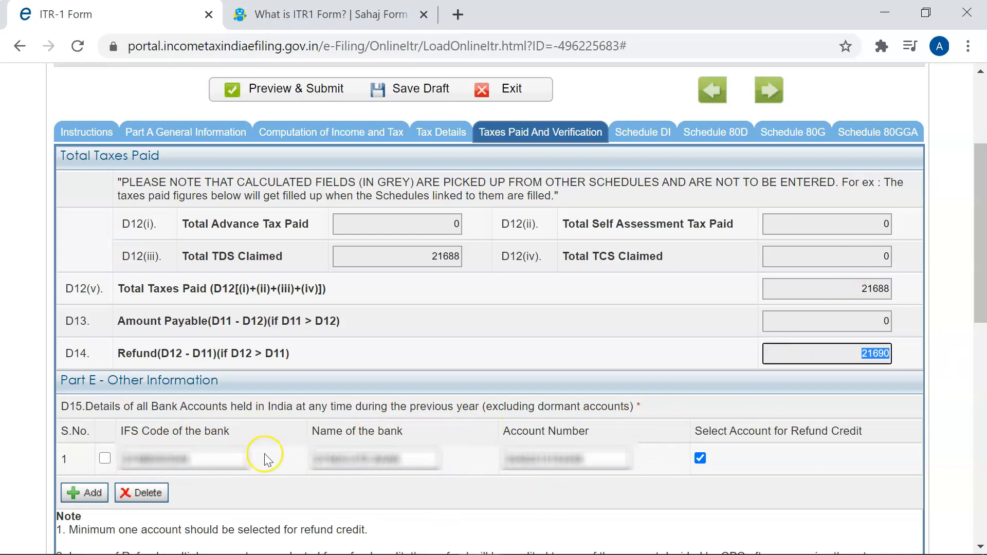
- Save the return as a draft
scroll(317, 420, down, 5)
scroll(317, 420, down, 6)
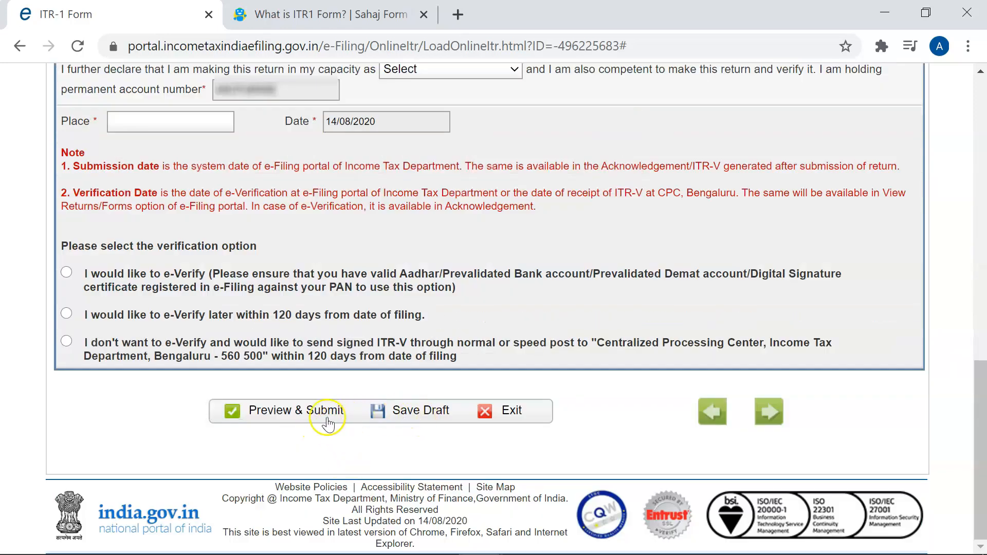
click(410, 415)
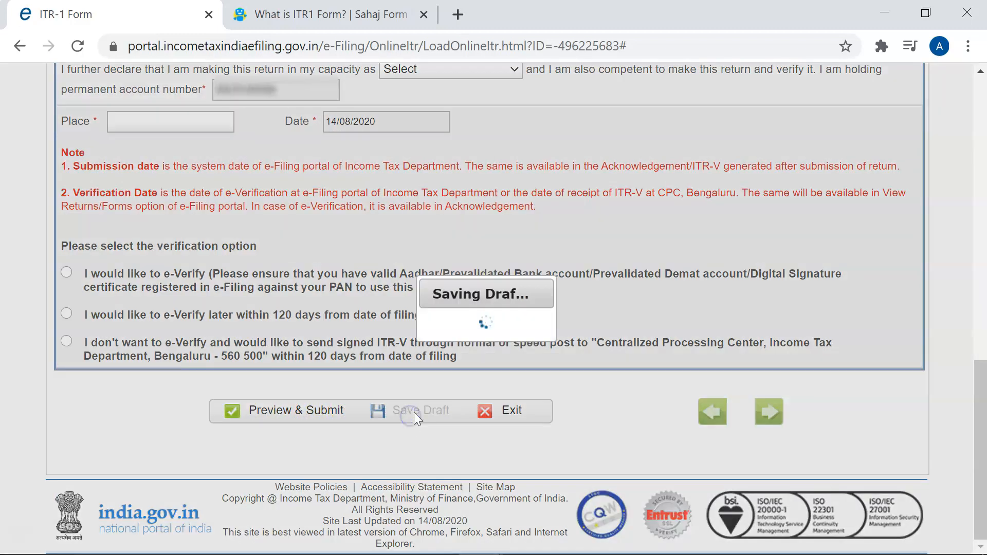
- Try to preview and submit the return
click(303, 414)
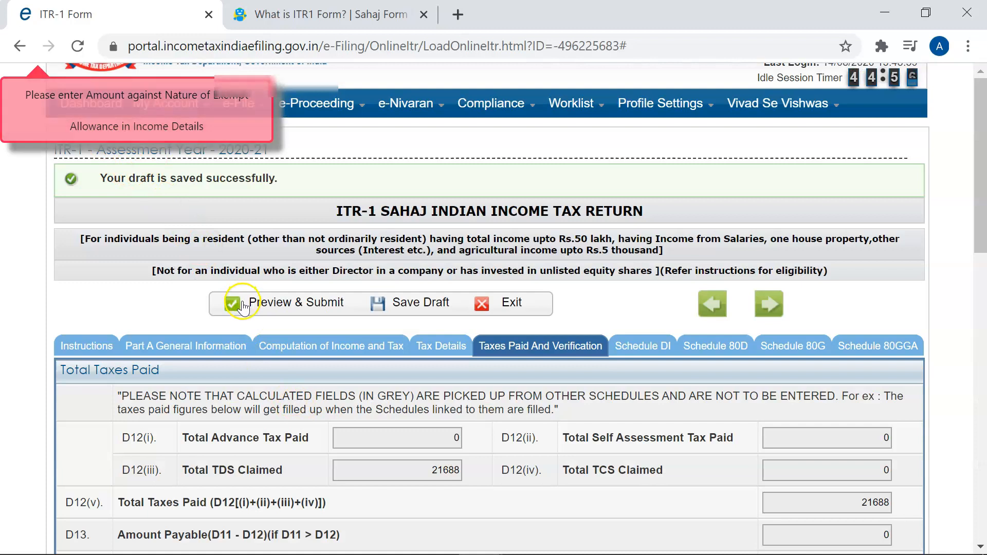
scroll(288, 226, down, 2)
scroll(288, 241, up, 2)
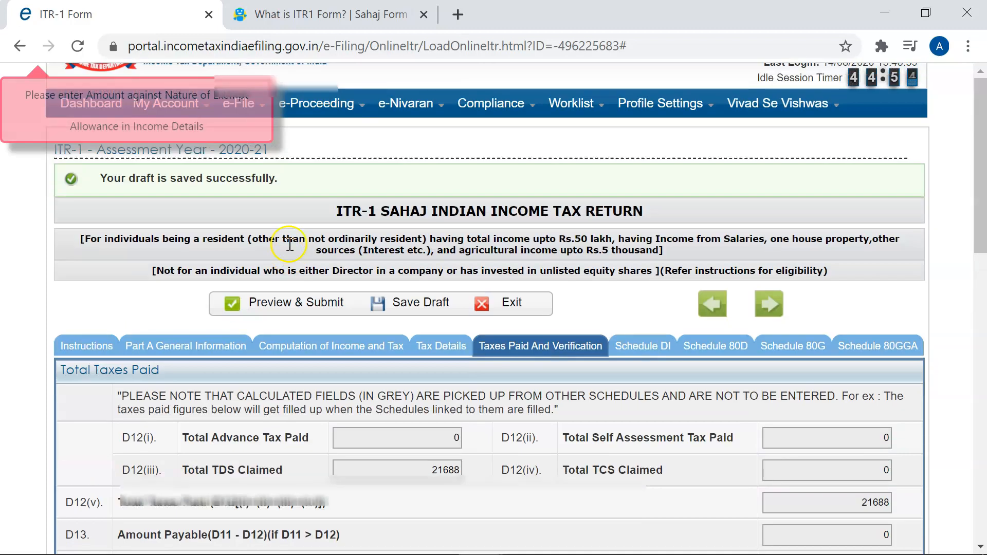
click(96, 99)
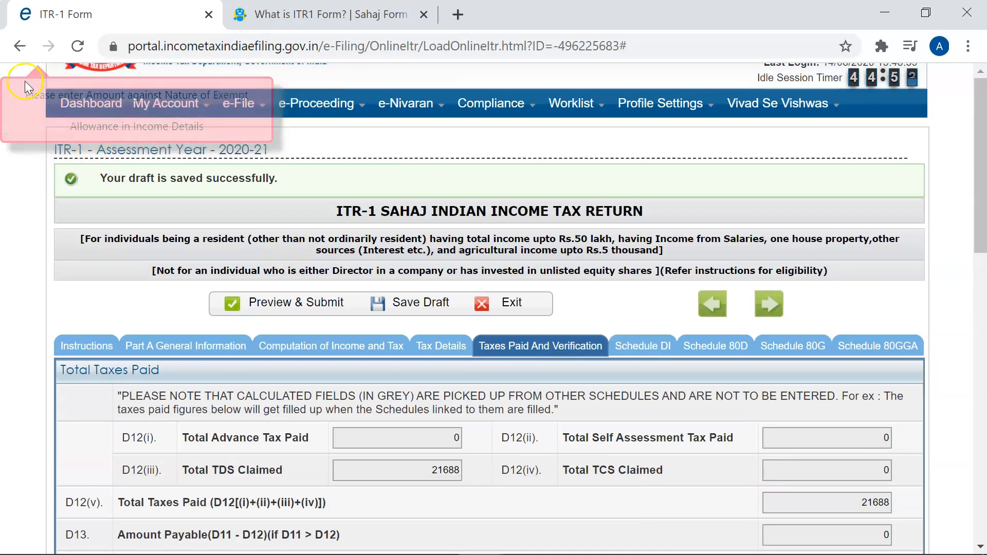
- Set the capacity in which the return is made to Self in the Verification declaration
scroll(274, 355, down, 10)
scroll(282, 346, up, 2)
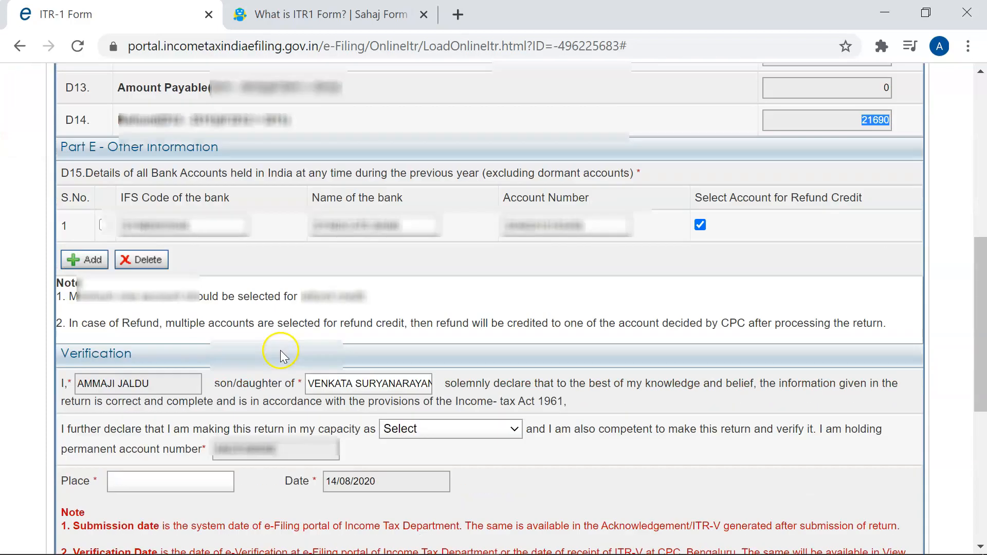
click(122, 480)
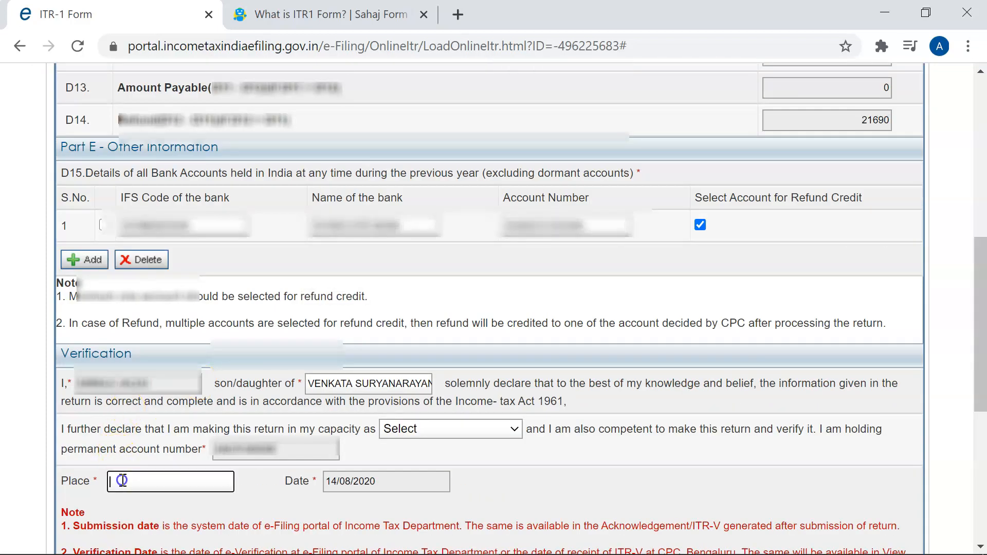
click(433, 431)
click(441, 135)
click(440, 111)
click(433, 144)
scroll(565, 265, down, 1)
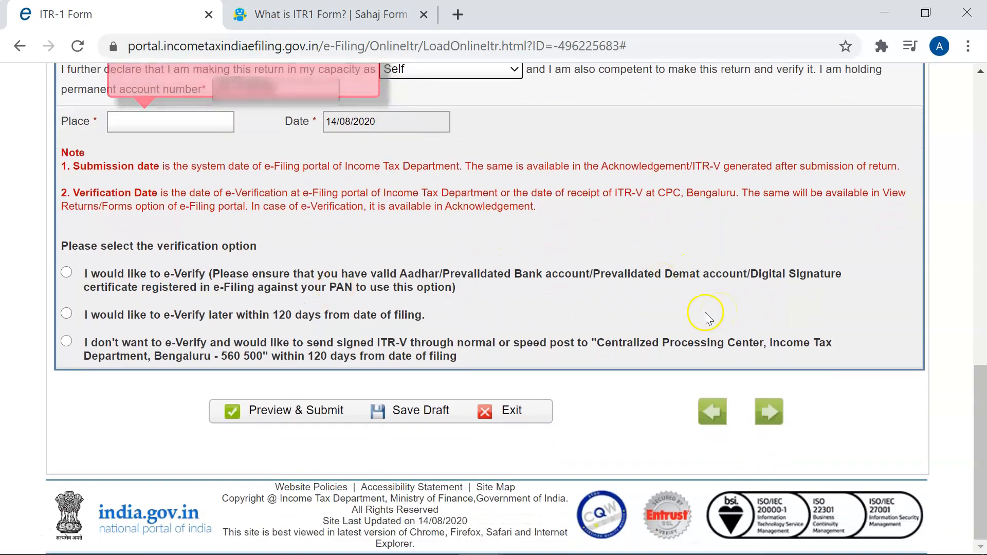
- Go through the three verification options for the return and choose to e-Verify it immediately
click(66, 273)
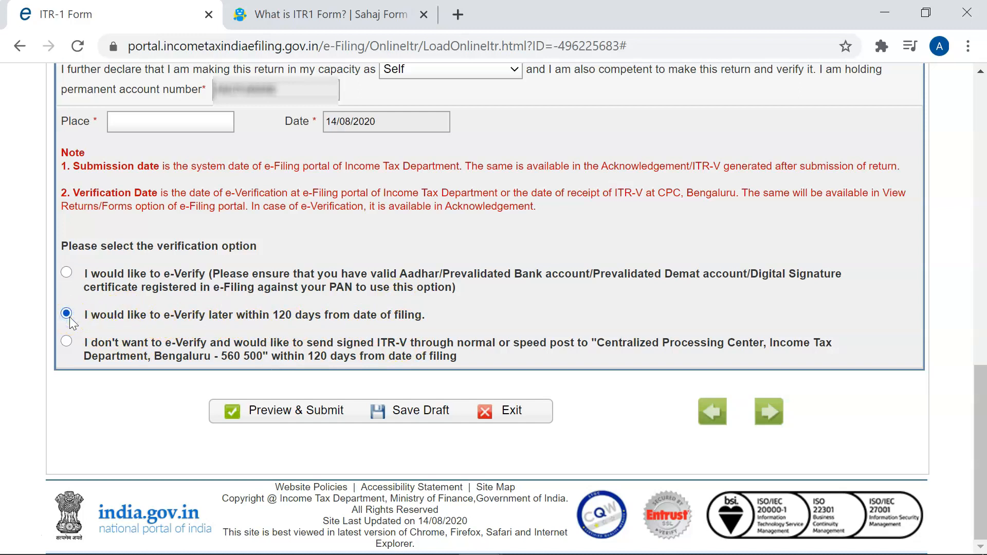
click(67, 343)
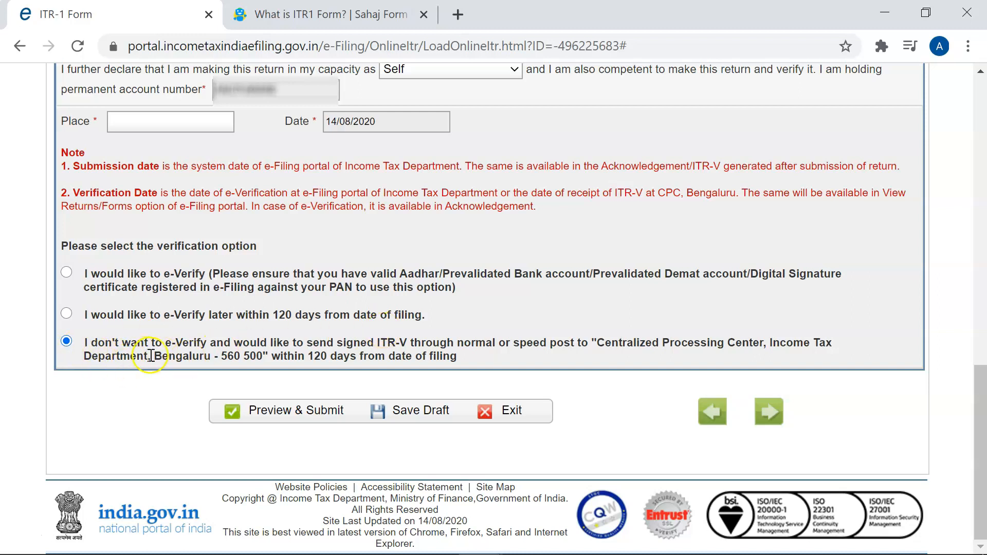
click(67, 272)
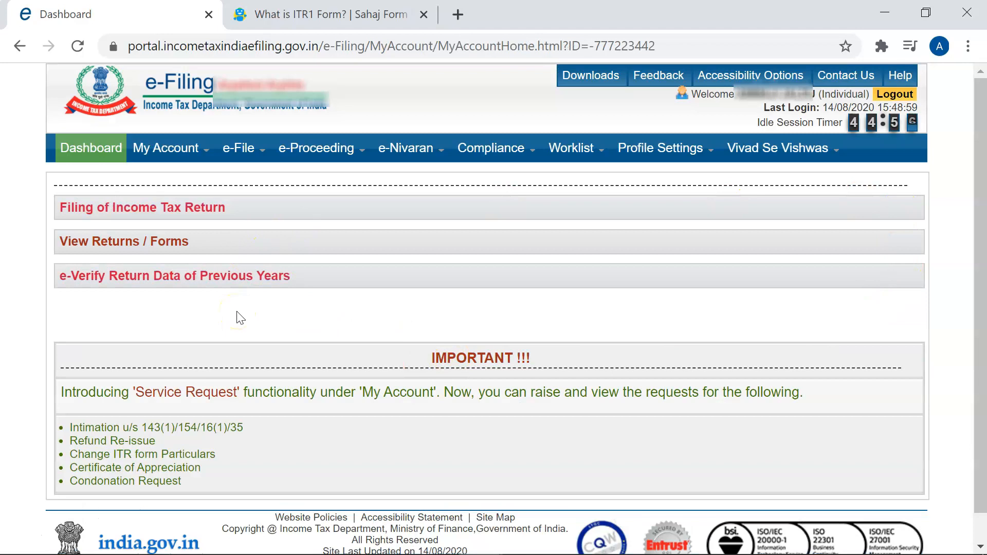
- Check for returns of previous years pending e-Verification and return to the Dashboard
click(176, 274)
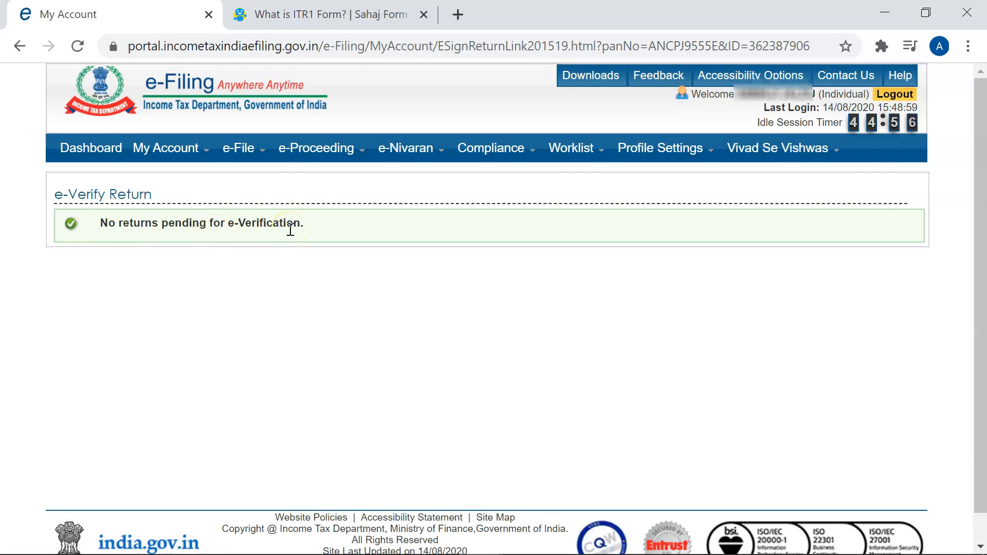
click(90, 158)
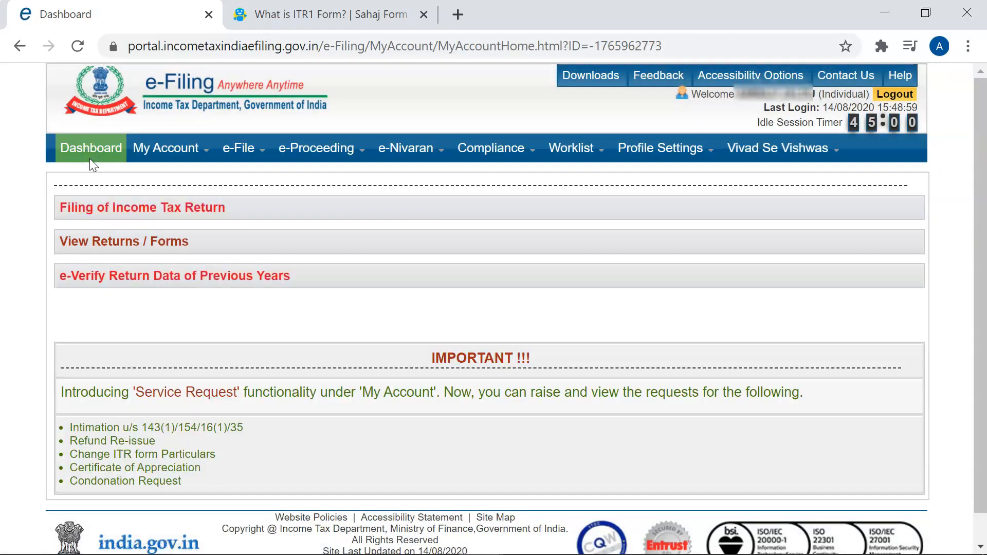
- Look up the account's e-filed returns and forms for the option IncomeTax Returns
click(103, 240)
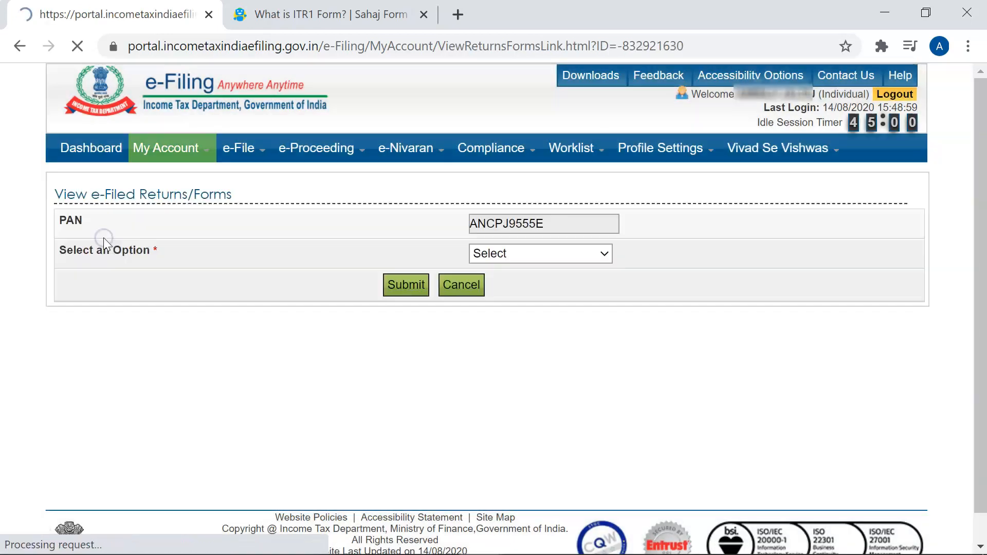
click(540, 248)
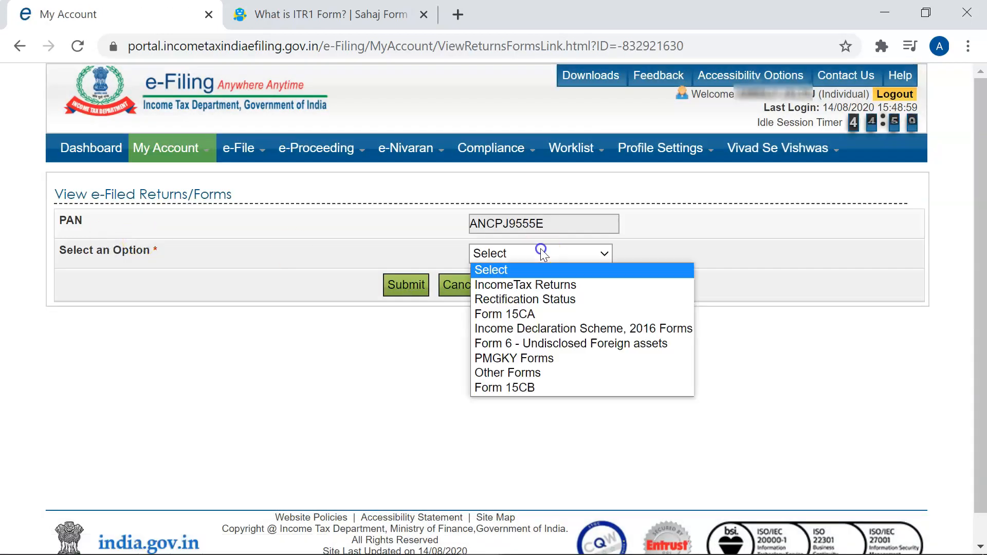
click(535, 283)
click(411, 288)
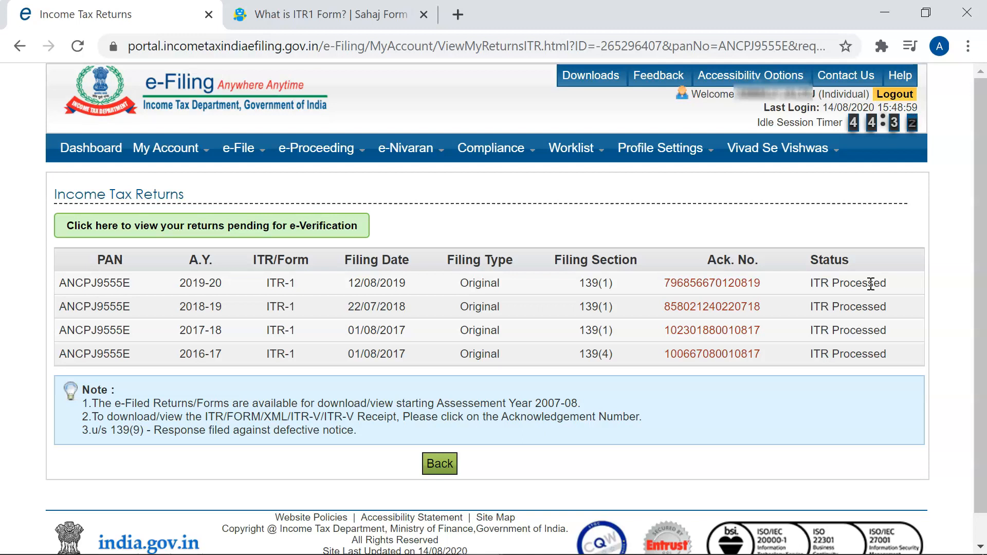
- Check the processing status of the 2019-20 ITR-1 return and leave the Income Tax Returns list
click(824, 287)
click(811, 283)
click(822, 282)
click(841, 283)
click(441, 464)
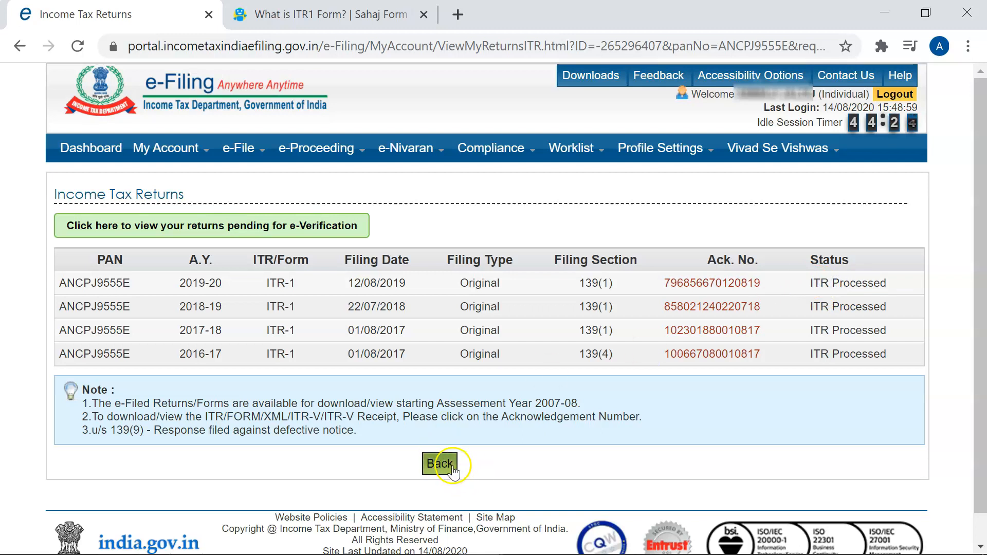